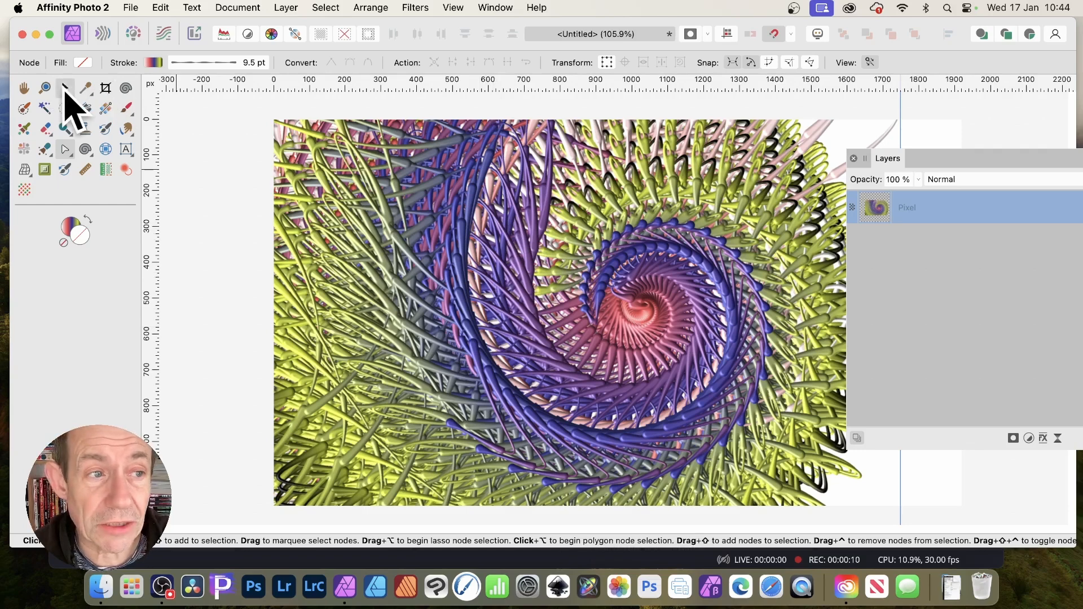
Step: Delete the spiral artwork layer and start a zigzag curve of straight segments across the upper canvas with the Pen Tool
{"action": "key", "text": "Delete"}
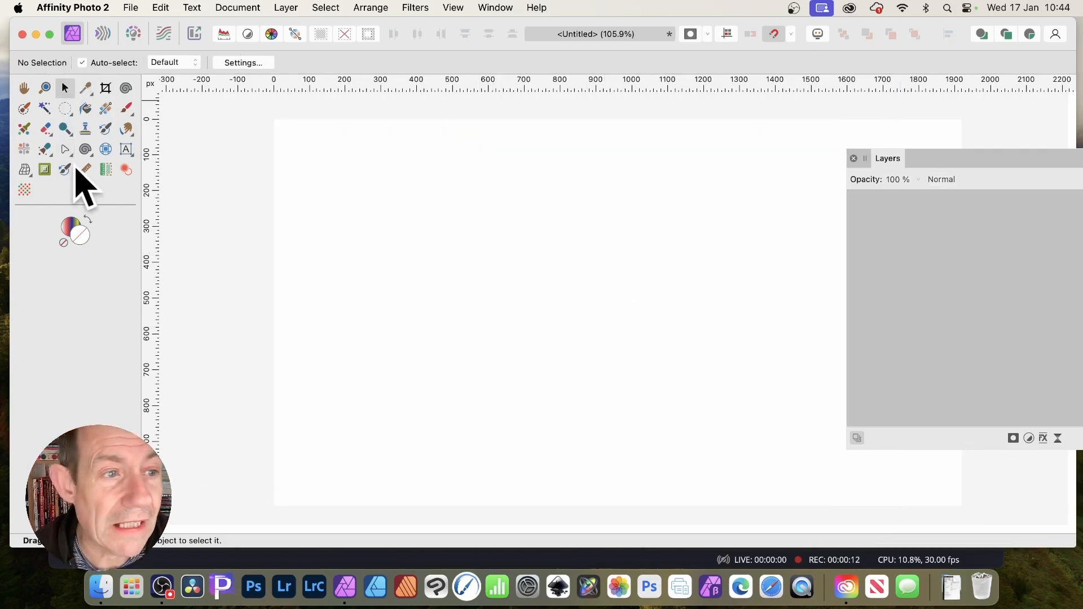
{"action": "left_click", "coordinate": [65, 149]}
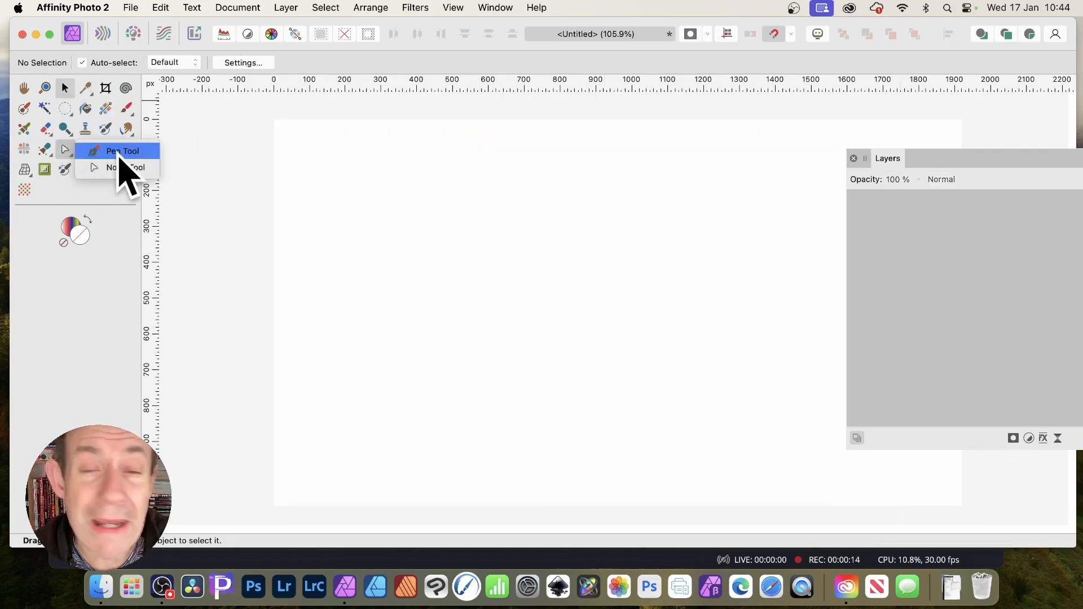
{"action": "left_click", "coordinate": [125, 152]}
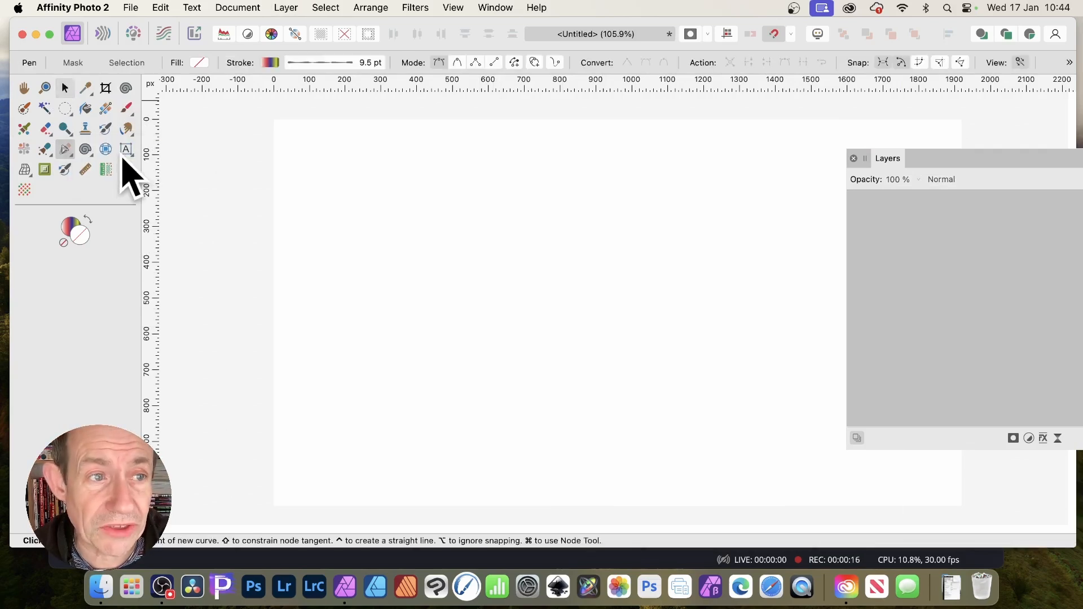
{"action": "left_click", "coordinate": [401, 221]}
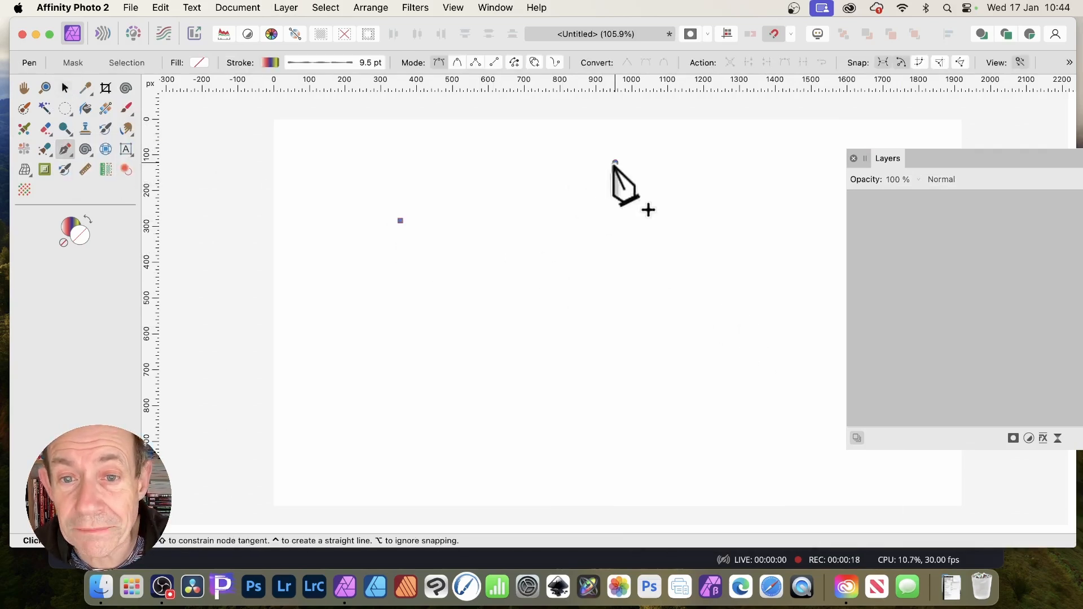
{"action": "left_click", "coordinate": [614, 163]}
{"action": "left_click", "coordinate": [612, 310]}
{"action": "left_click", "coordinate": [753, 147]}
{"action": "left_click", "coordinate": [767, 270]}
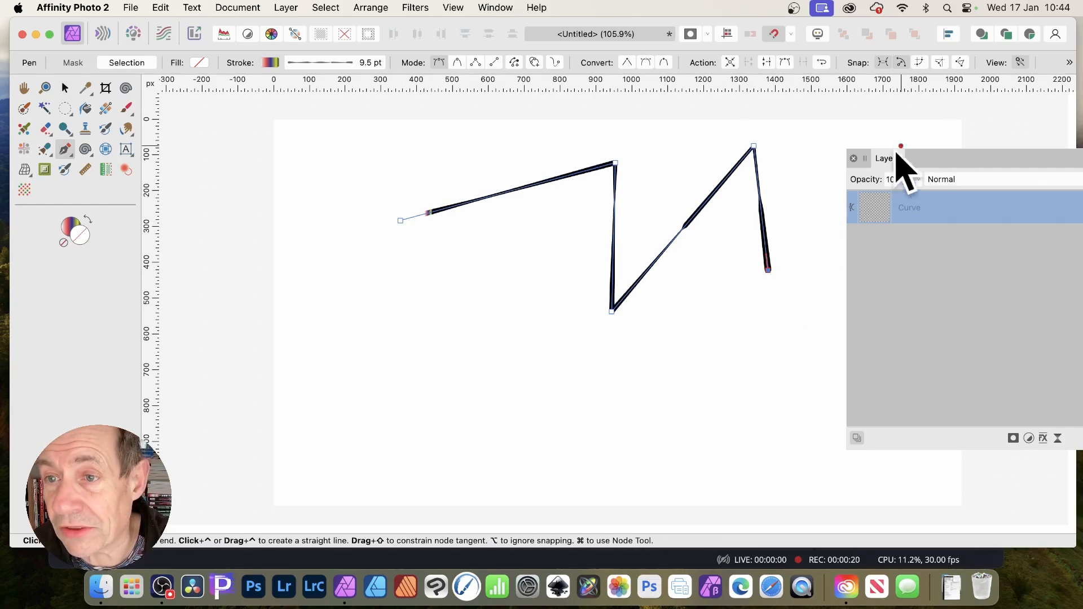
Step: Extend the zigzag curve with straight segments criss-crossing the whole canvas, keeping the Layers panel out of the drawing area
{"action": "left_click_drag", "start_coordinate": [897, 160], "coordinate": [965, 148]}
{"action": "left_click", "coordinate": [880, 158]}
{"action": "left_click", "coordinate": [855, 389]}
{"action": "left_click", "coordinate": [688, 344]}
{"action": "left_click", "coordinate": [496, 257]}
{"action": "left_click", "coordinate": [495, 143]}
{"action": "left_click", "coordinate": [432, 369]}
{"action": "left_click", "coordinate": [602, 389]}
{"action": "left_click", "coordinate": [737, 288]}
{"action": "left_click", "coordinate": [750, 427]}
{"action": "left_click", "coordinate": [806, 328]}
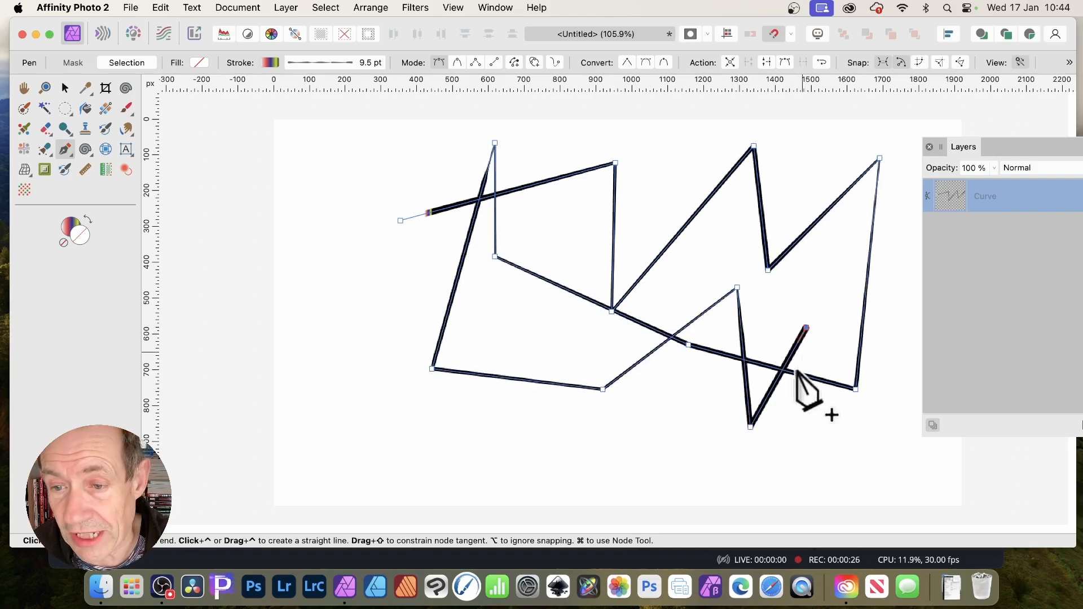
{"action": "left_click", "coordinate": [640, 406]}
{"action": "left_click", "coordinate": [530, 344]}
{"action": "left_click", "coordinate": [557, 250]}
{"action": "left_click", "coordinate": [393, 439]}
{"action": "left_click", "coordinate": [368, 280]}
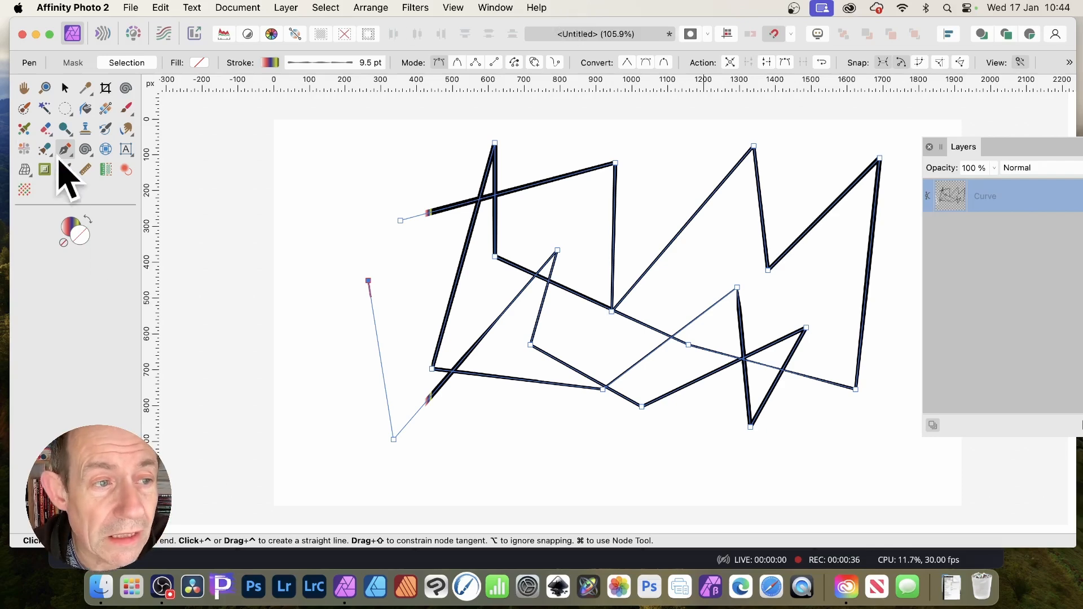
Step: Select all nodes of the curve with the Node Tool and set the stroke gradient's first stop to blue 007FFF
{"action": "right_click", "coordinate": [70, 151]}
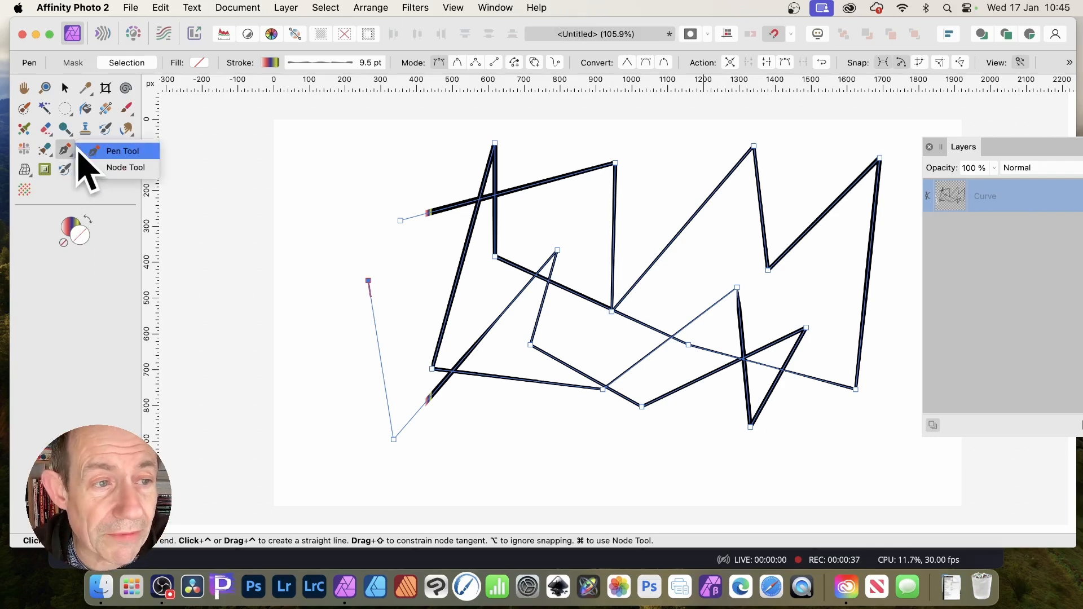
{"action": "left_click", "coordinate": [118, 168]}
{"action": "left_click_drag", "start_coordinate": [304, 112], "coordinate": [942, 519]}
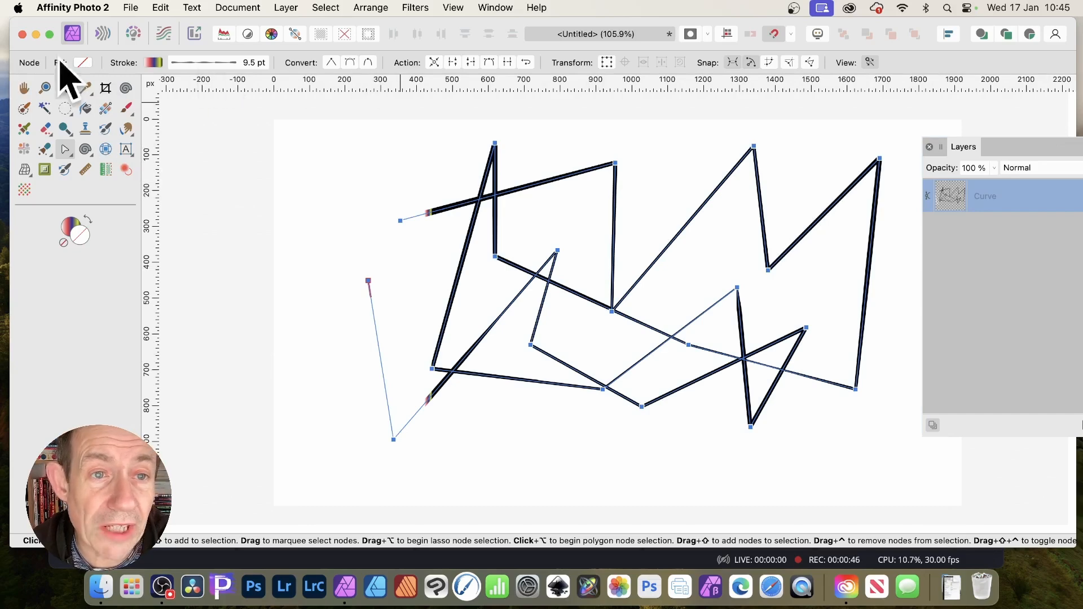
{"action": "left_click", "coordinate": [84, 64]}
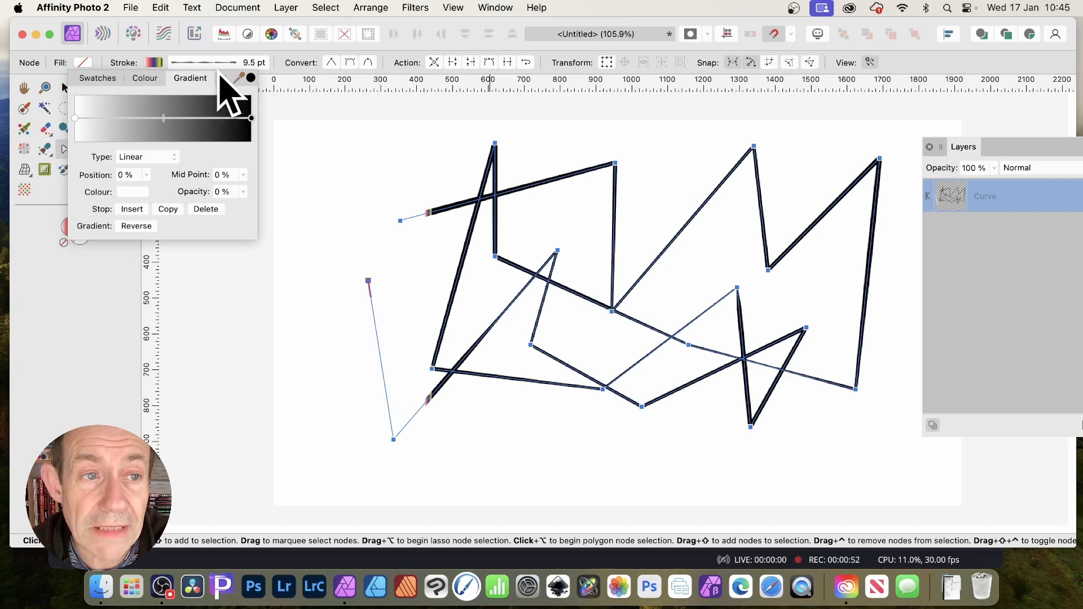
{"action": "left_click", "coordinate": [155, 62]}
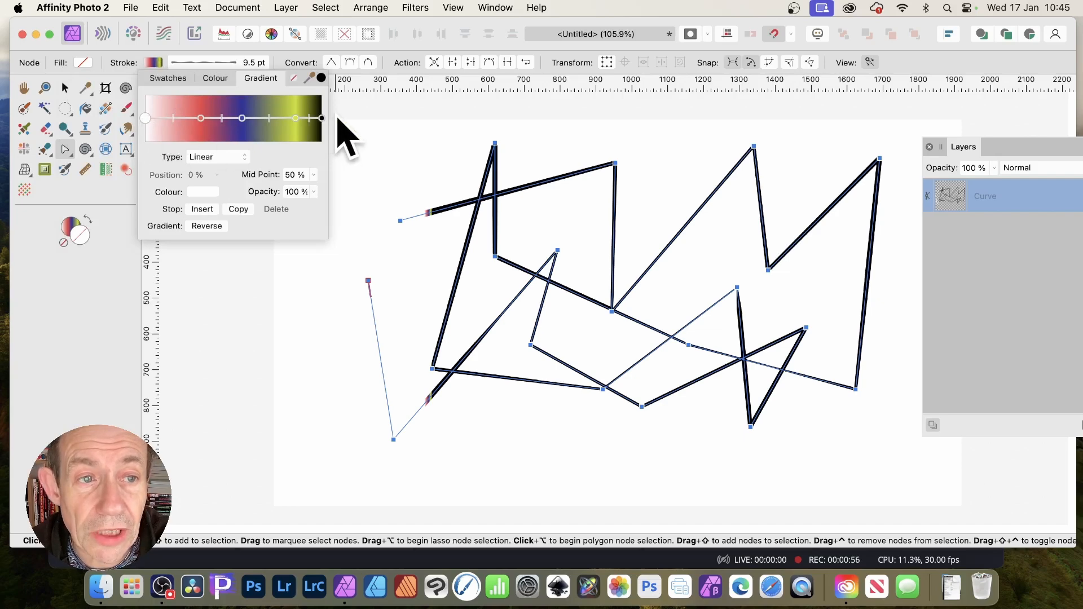
{"action": "left_click", "coordinate": [213, 80]}
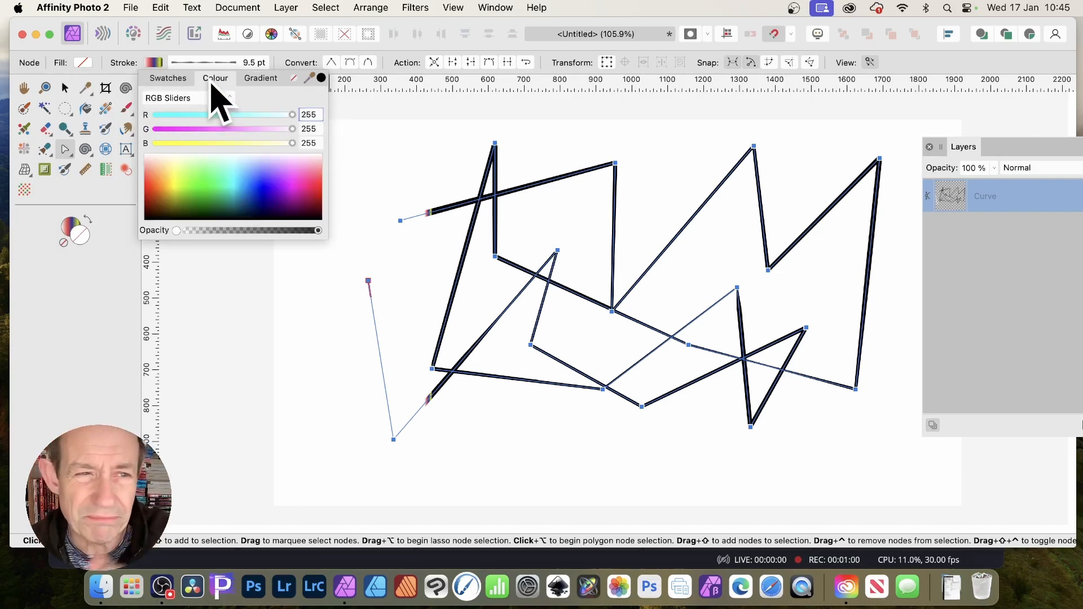
{"action": "left_click", "coordinate": [263, 84]}
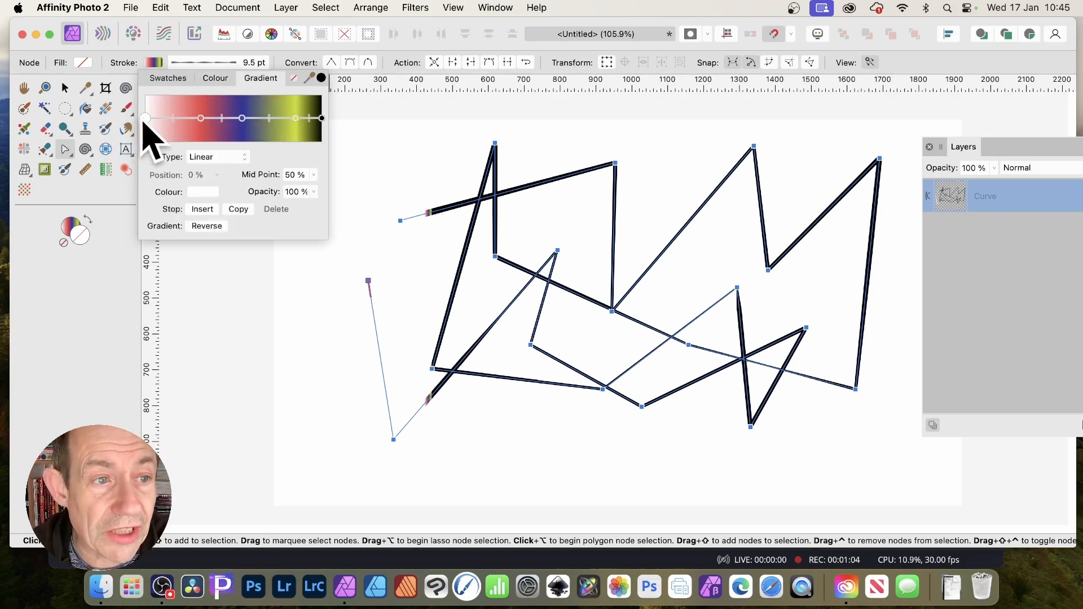
{"action": "left_click", "coordinate": [198, 193]}
{"action": "left_click", "coordinate": [212, 276]}
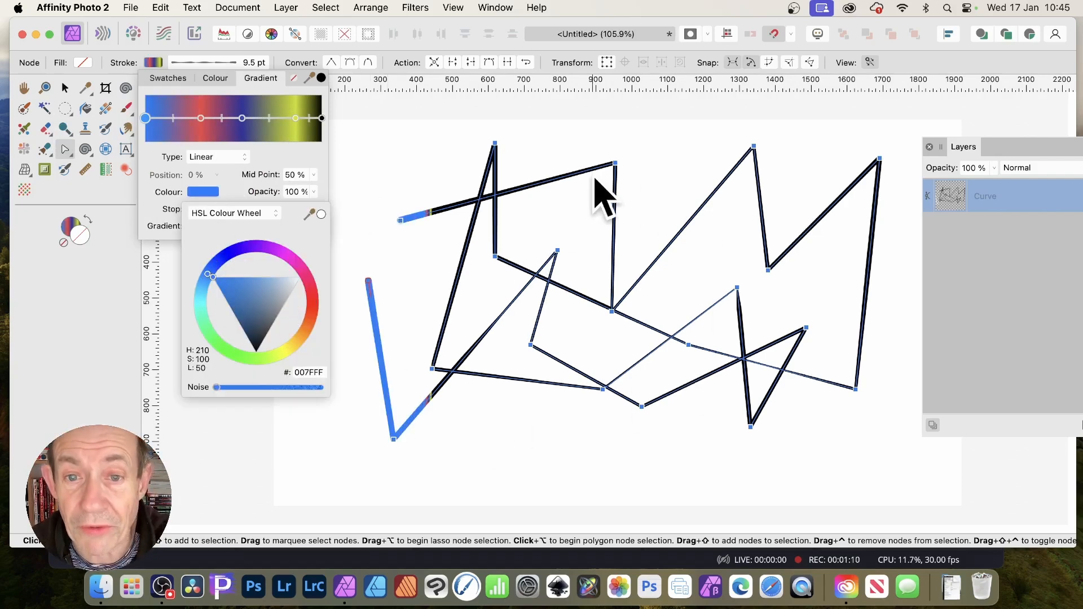
Step: Try the Elliptical type for the stroke gradient and return it to Linear
{"action": "left_click", "coordinate": [214, 157]}
{"action": "left_click", "coordinate": [215, 173]}
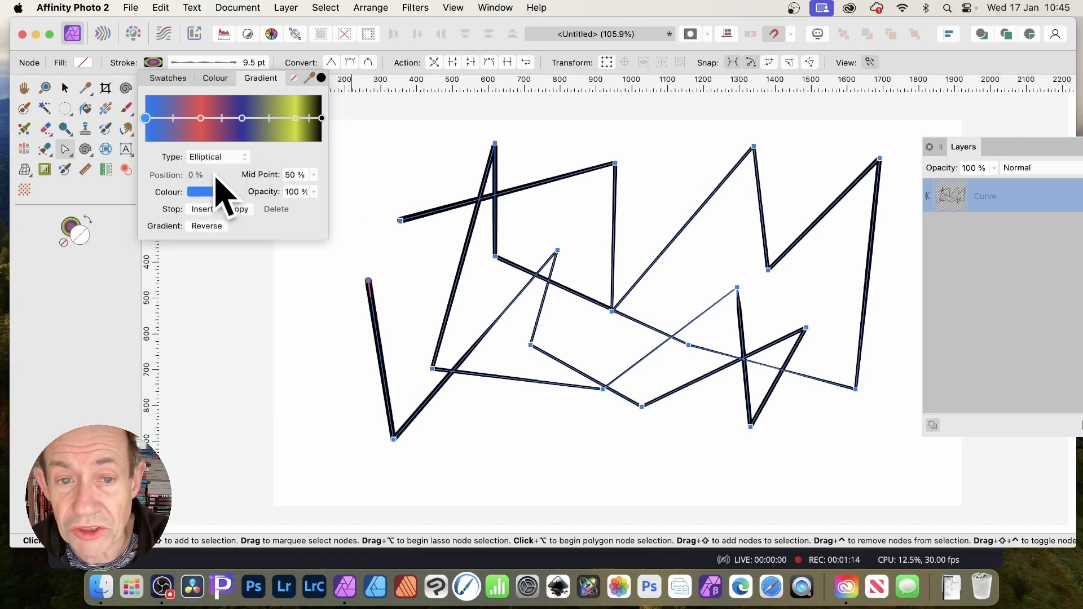
{"action": "left_click", "coordinate": [216, 159]}
{"action": "left_click", "coordinate": [231, 153]}
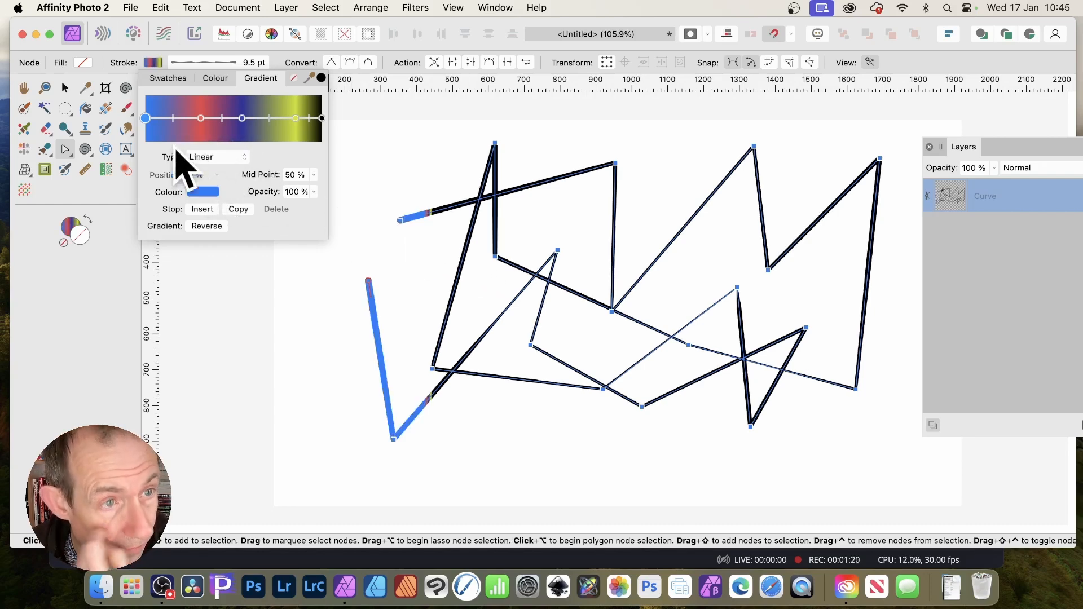
Step: Undo a trial gradient fill and stretch the linear gradient diagonally across the curve's stroke with the Gradient Tool
{"action": "left_click", "coordinate": [107, 110]}
{"action": "left_click_drag", "start_coordinate": [511, 147], "coordinate": [823, 357]}
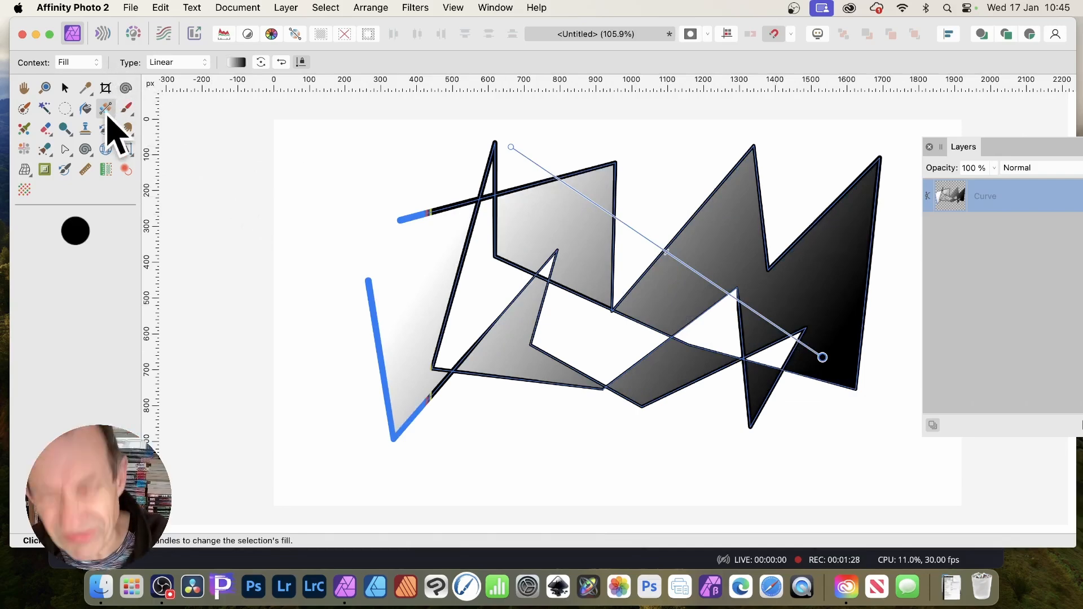
{"action": "key", "text": "super+z"}
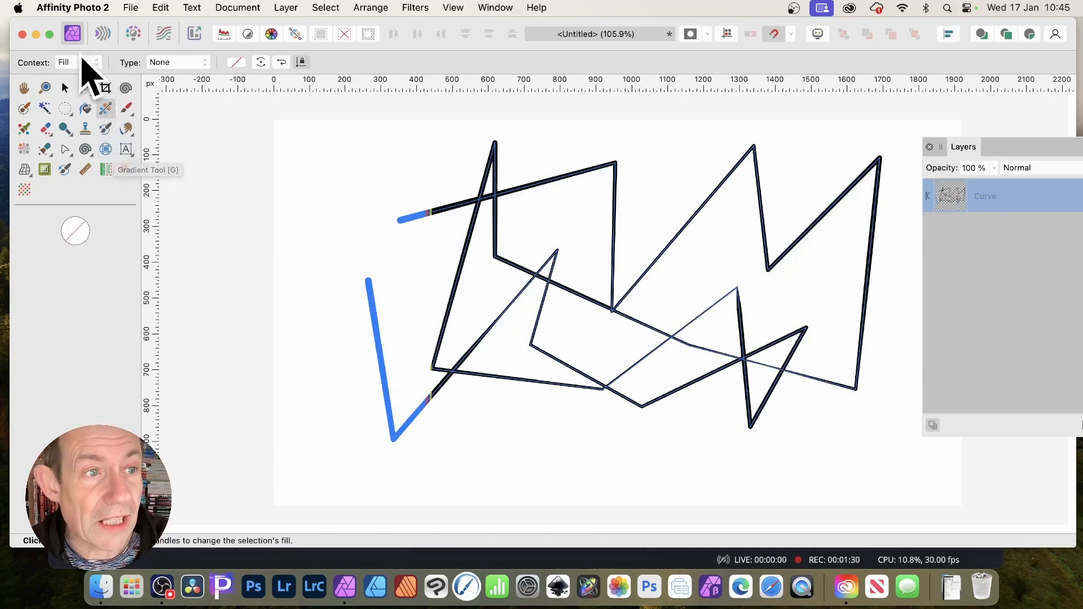
{"action": "left_click", "coordinate": [84, 63]}
{"action": "left_click", "coordinate": [84, 73]}
{"action": "mouse_move", "coordinate": [448, 167]}
{"action": "left_mouse_down"}
{"action": "mouse_move", "coordinate": [553, 242]}
{"action": "mouse_move", "coordinate": [786, 338]}
{"action": "mouse_move", "coordinate": [885, 397]}
{"action": "left_mouse_up"}
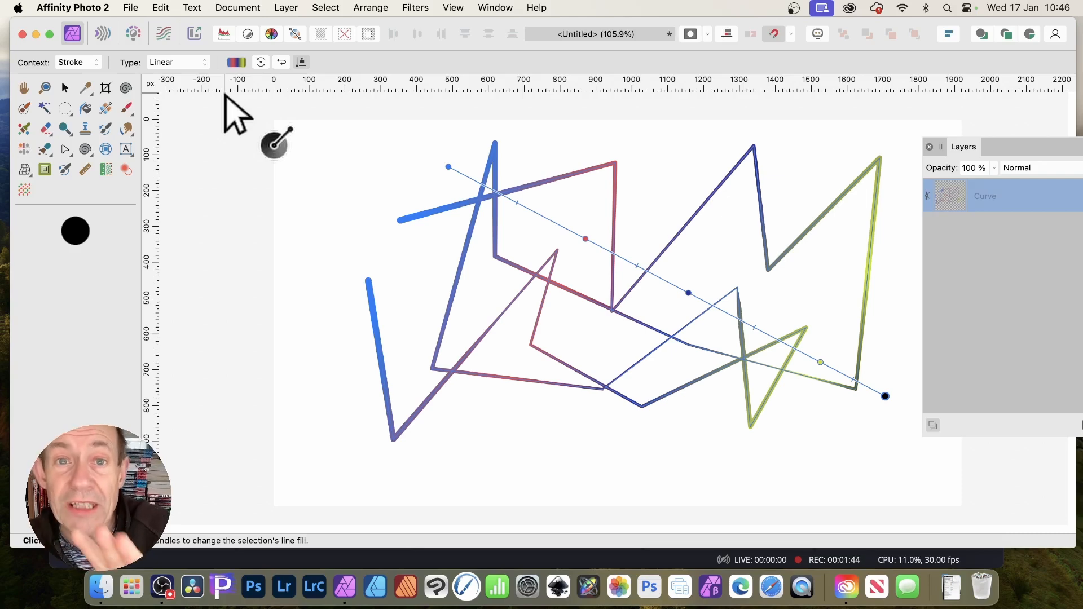
Step: Select all nodes of the curve and reshape its stroke pressure profile by moving several points to vary the line width
{"action": "left_click", "coordinate": [66, 149]}
{"action": "left_click_drag", "start_coordinate": [232, 92], "coordinate": [916, 467]}
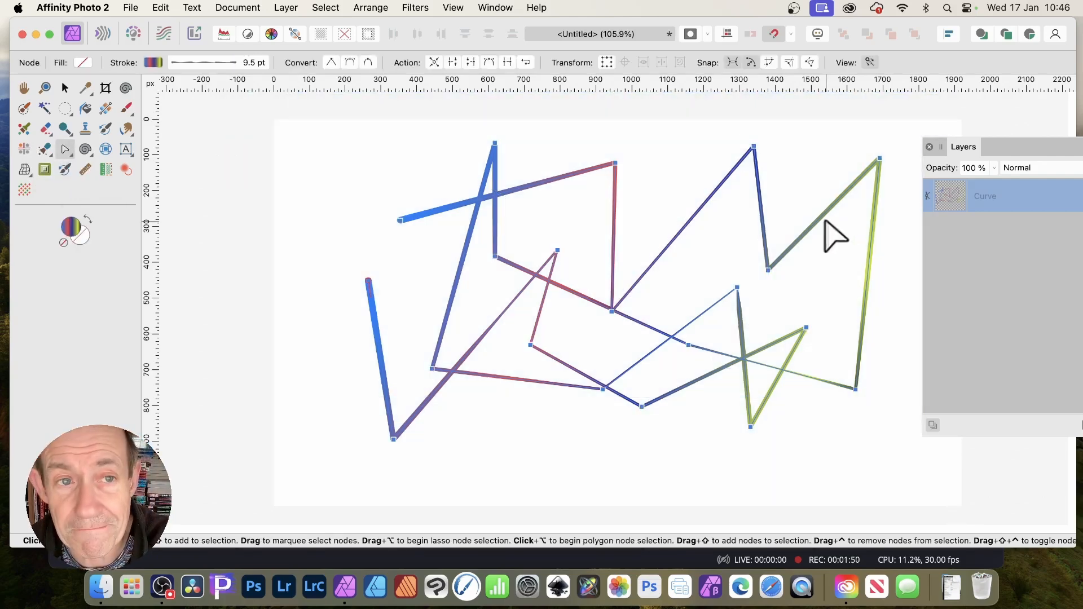
{"action": "left_click", "coordinate": [212, 64]}
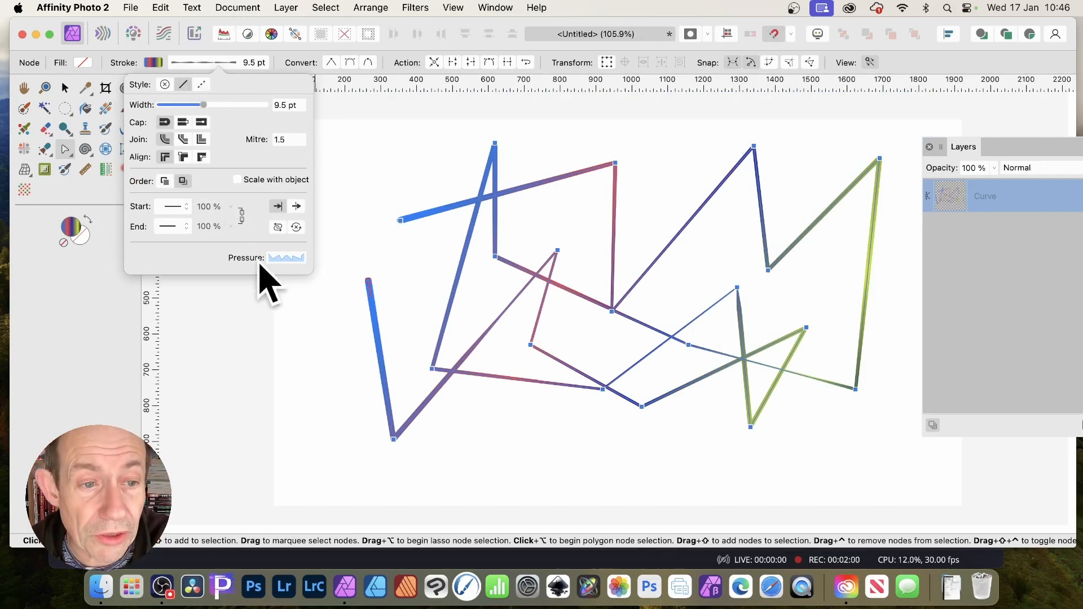
{"action": "left_click", "coordinate": [297, 260]}
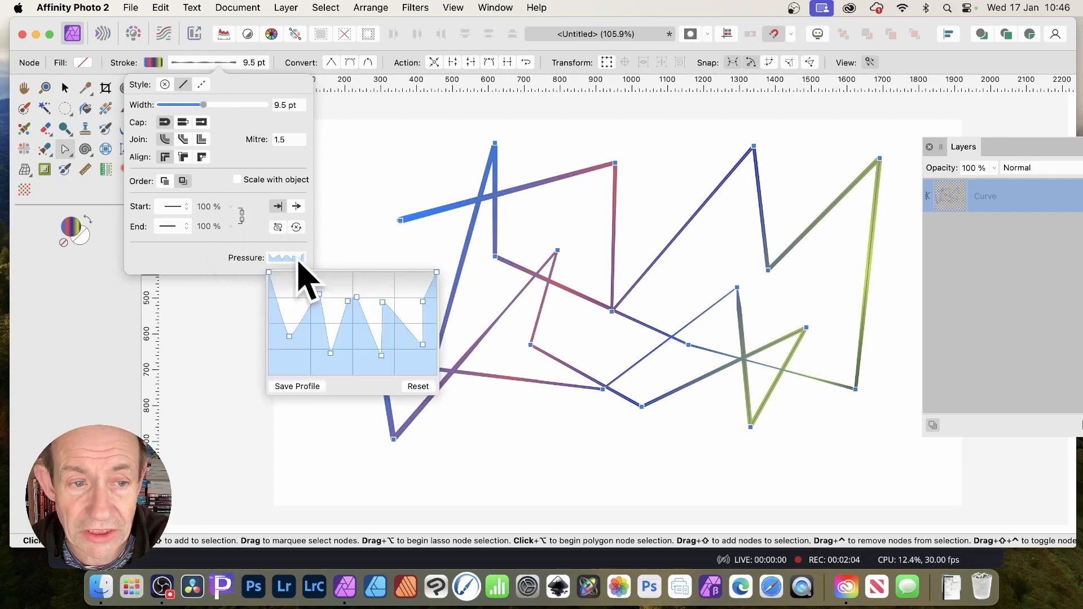
{"action": "mouse_move", "coordinate": [317, 292]}
{"action": "left_mouse_down"}
{"action": "mouse_move", "coordinate": [305, 349]}
{"action": "mouse_move", "coordinate": [302, 270]}
{"action": "mouse_move", "coordinate": [303, 335]}
{"action": "left_mouse_up"}
{"action": "mouse_move", "coordinate": [350, 305]}
{"action": "left_mouse_down"}
{"action": "mouse_move", "coordinate": [355, 355]}
{"action": "mouse_move", "coordinate": [357, 296]}
{"action": "mouse_move", "coordinate": [363, 337]}
{"action": "mouse_move", "coordinate": [381, 259]}
{"action": "mouse_move", "coordinate": [382, 302]}
{"action": "left_mouse_up"}
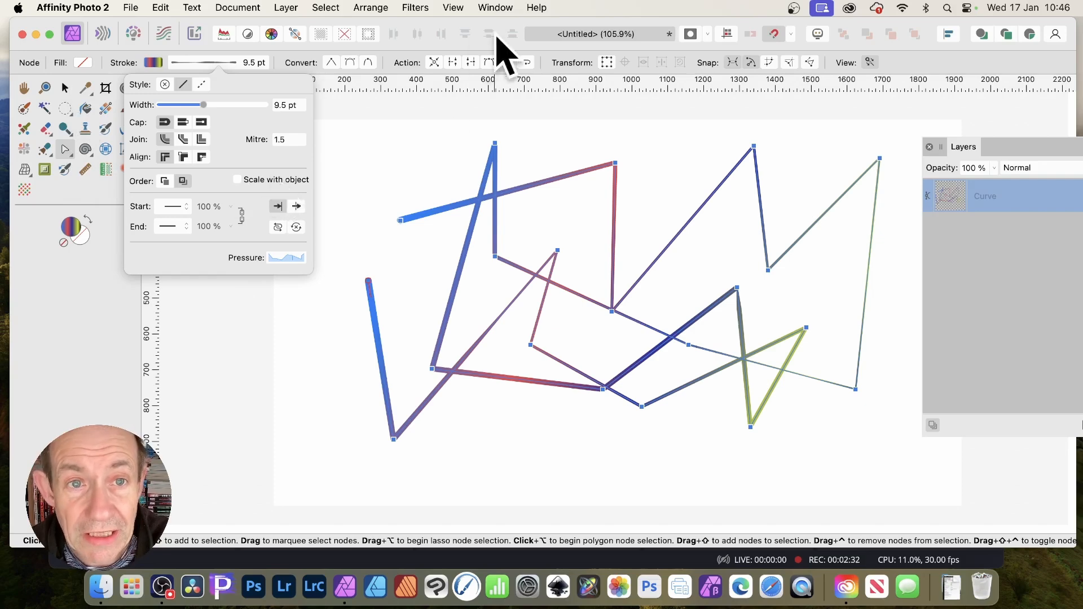
Step: Add a node midway along each segment and break the curve at all of its nodes into separate curves
{"action": "left_click", "coordinate": [419, 49]}
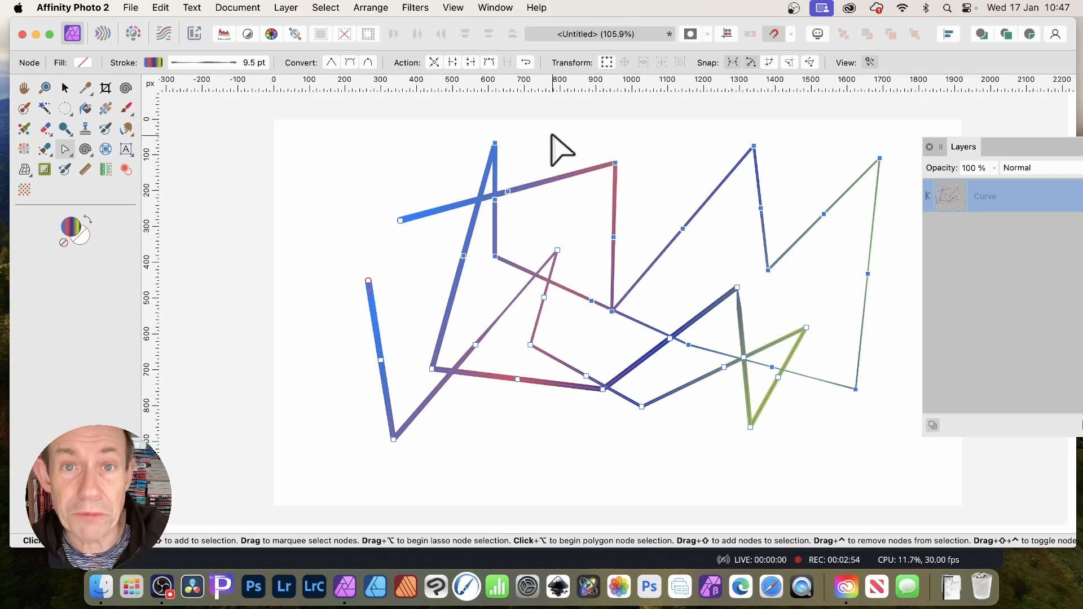
{"action": "left_click_drag", "start_coordinate": [303, 104], "coordinate": [936, 519]}
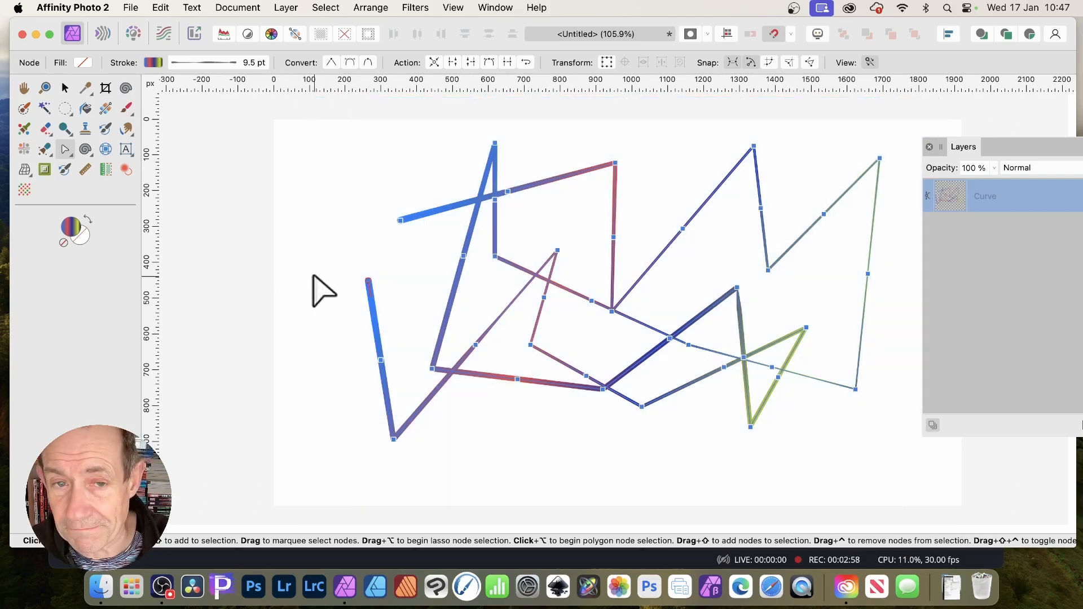
{"action": "left_click", "coordinate": [454, 64]}
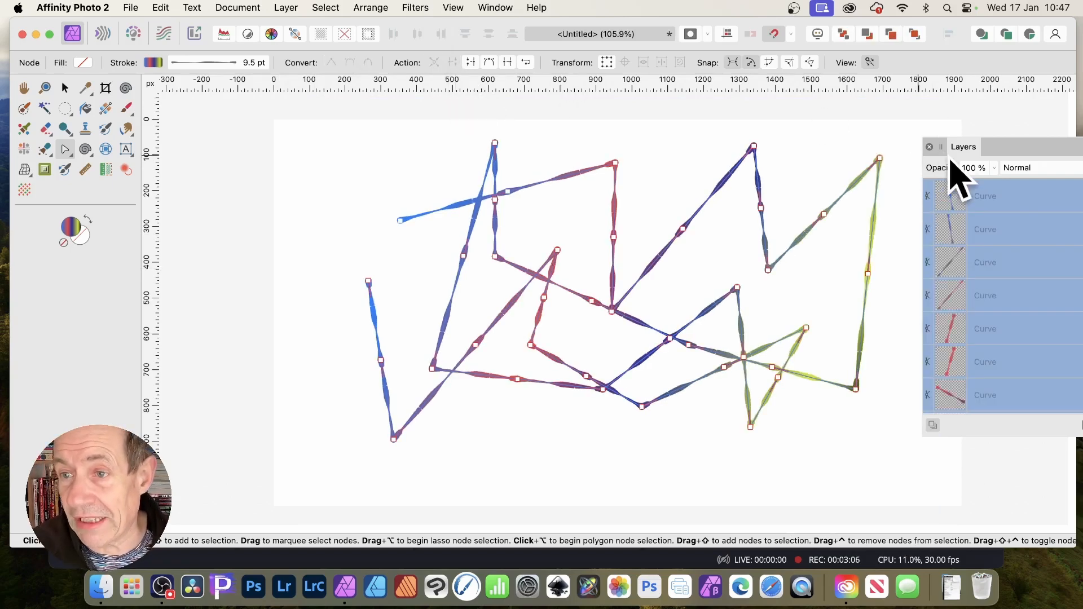
Step: Apply a 3D layer effect with a 5 px radius to all the selected curves
{"action": "left_click_drag", "start_coordinate": [965, 157], "coordinate": [712, 103]}
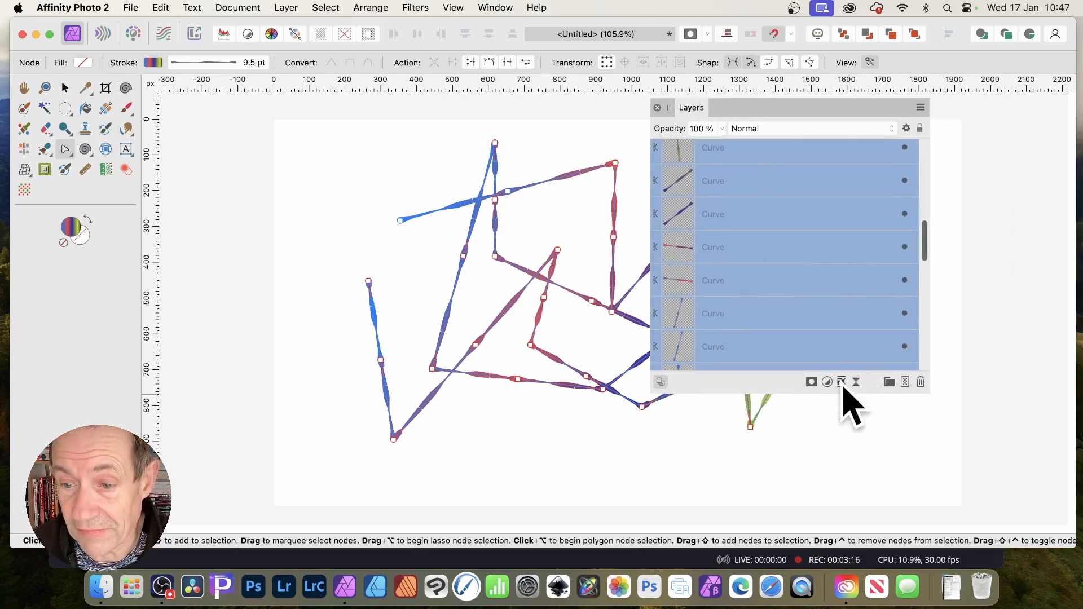
{"action": "left_click", "coordinate": [841, 382]}
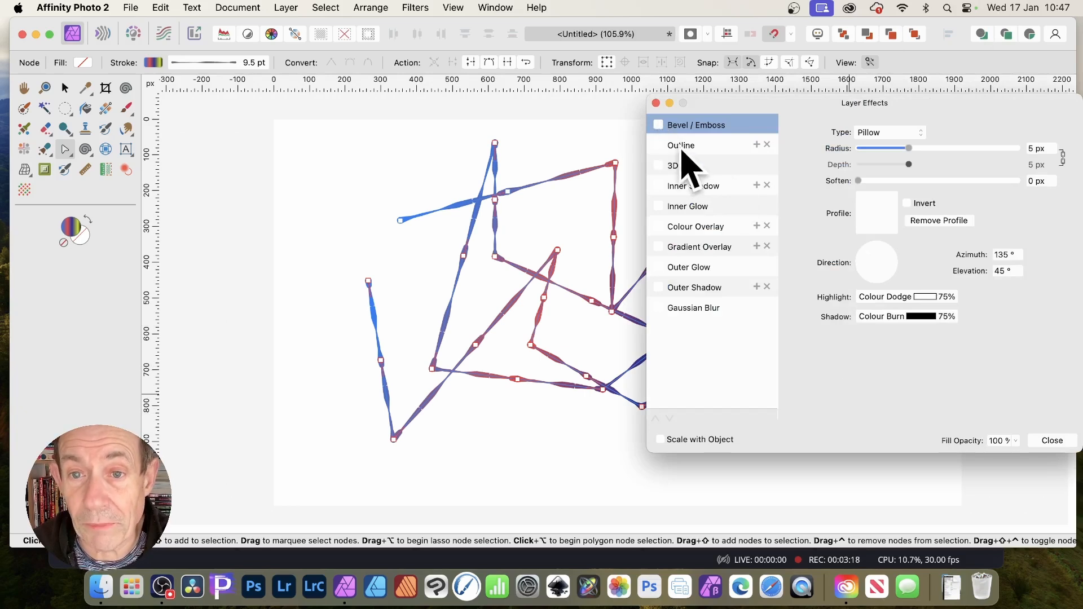
{"action": "left_click", "coordinate": [652, 167]}
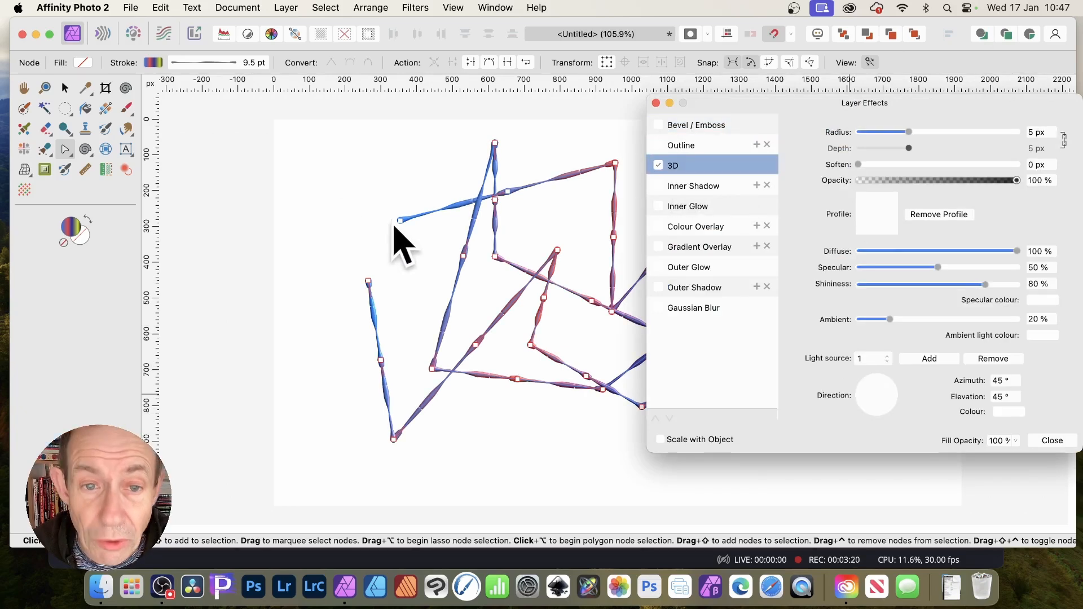
{"action": "mouse_move", "coordinate": [909, 132]}
{"action": "left_mouse_down"}
{"action": "mouse_move", "coordinate": [936, 133]}
{"action": "mouse_move", "coordinate": [909, 133]}
{"action": "left_mouse_up"}
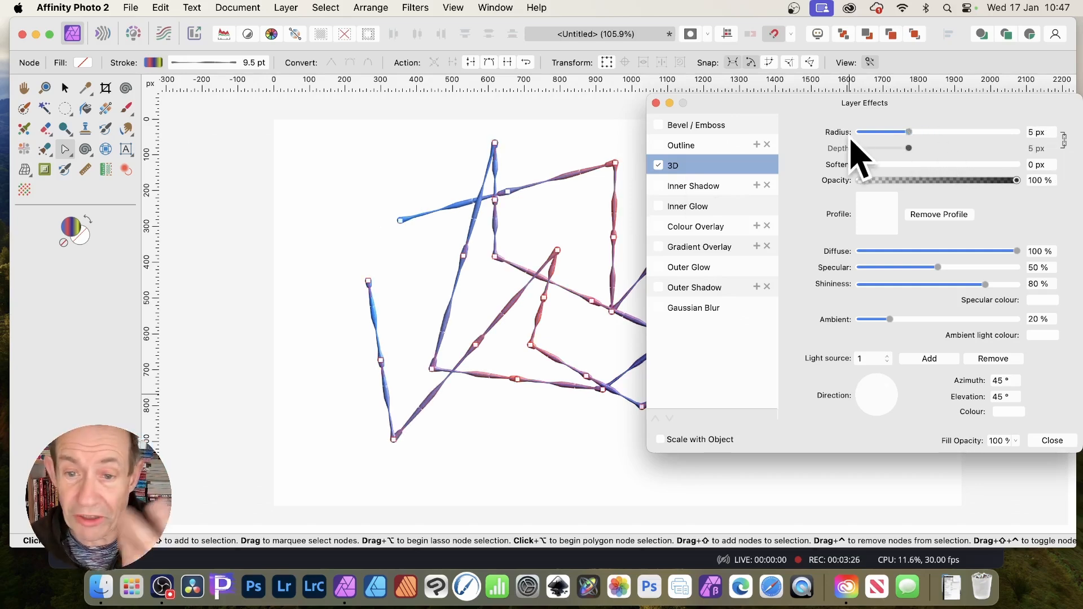
Step: Add an Outer Shadow with 9.2 px radius, 13.2 px offset and 53 % intensity to the curves, and uncover the artwork
{"action": "left_click", "coordinate": [658, 287]}
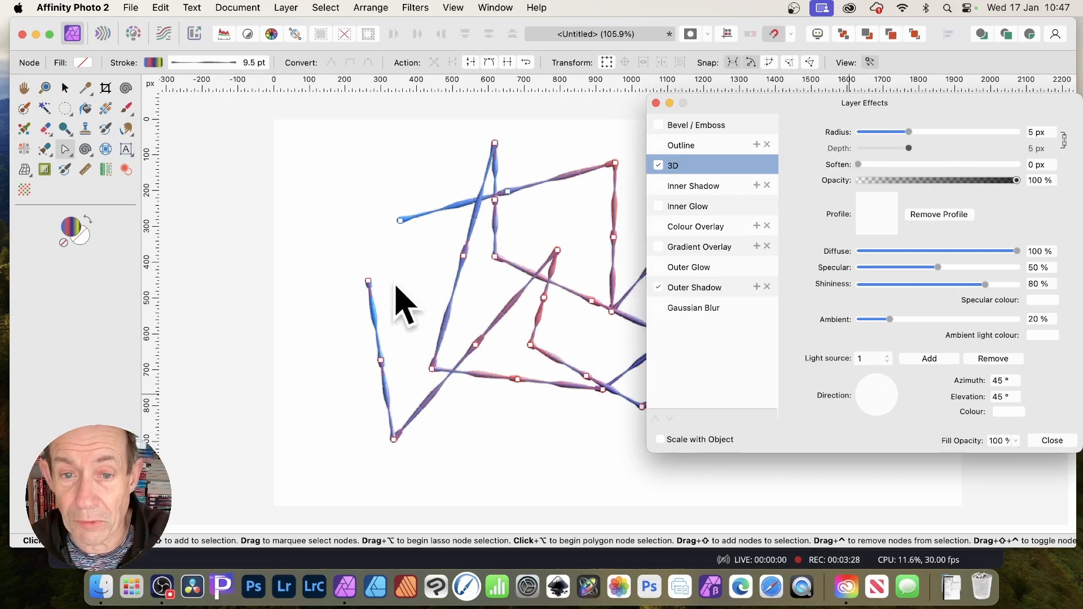
{"action": "left_click", "coordinate": [699, 287]}
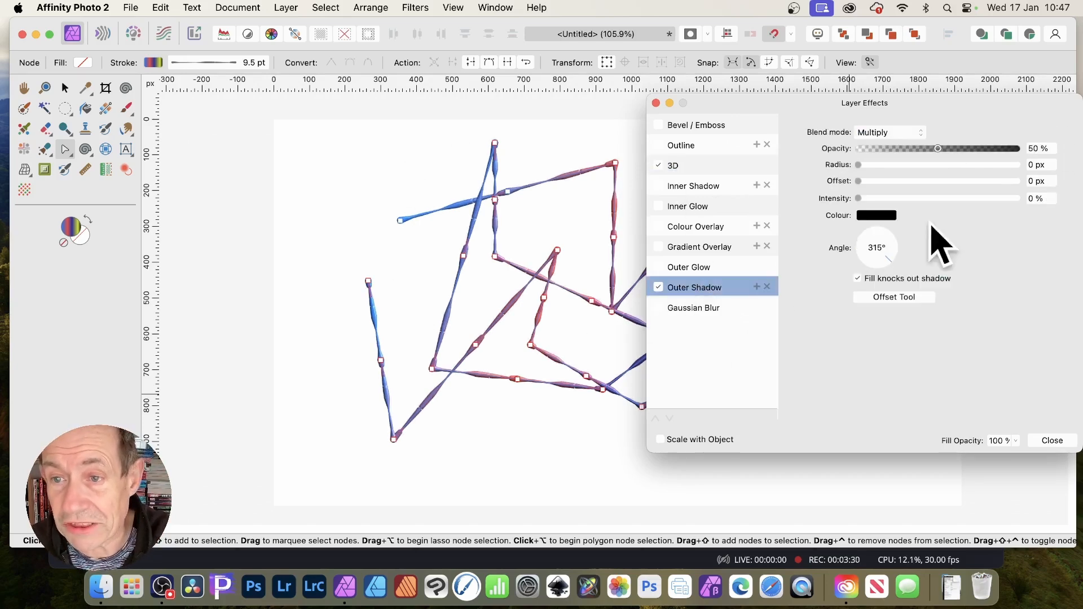
{"action": "left_click_drag", "start_coordinate": [915, 165], "coordinate": [941, 198]}
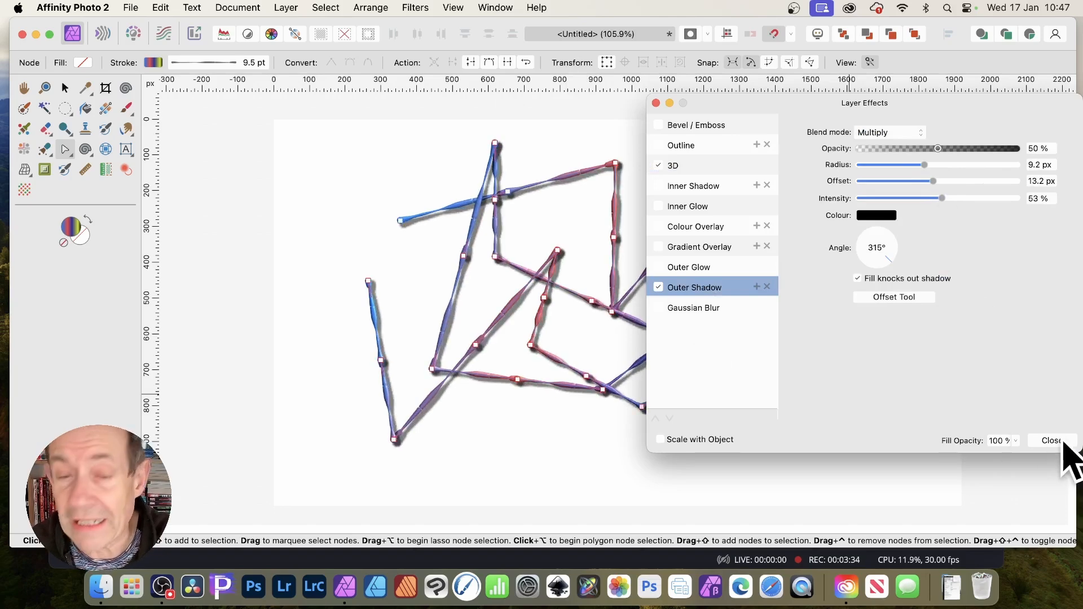
{"action": "left_click", "coordinate": [1052, 441]}
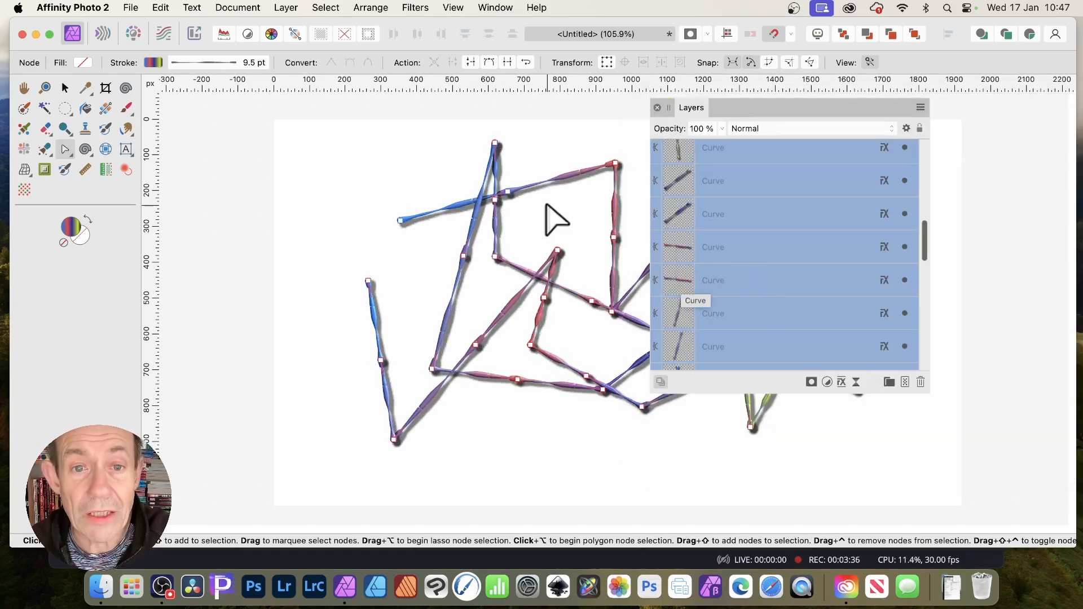
{"action": "left_click_drag", "start_coordinate": [737, 110], "coordinate": [878, 144]}
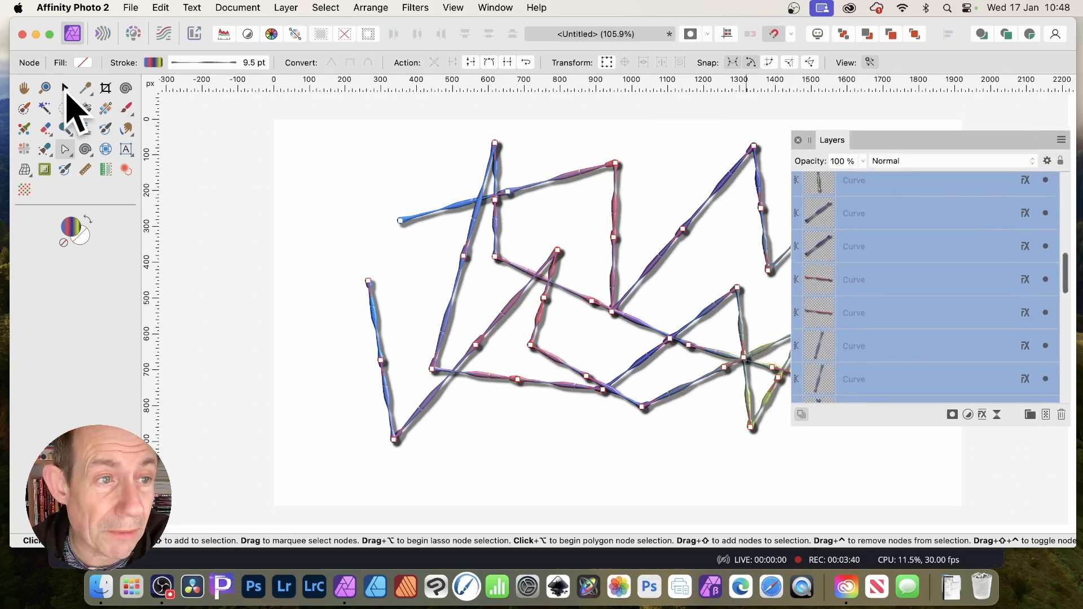
Step: Start a Move/Duplicate operation on all the selected curves with duplication enabled and the number of copies set to 7
{"action": "left_click", "coordinate": [66, 90]}
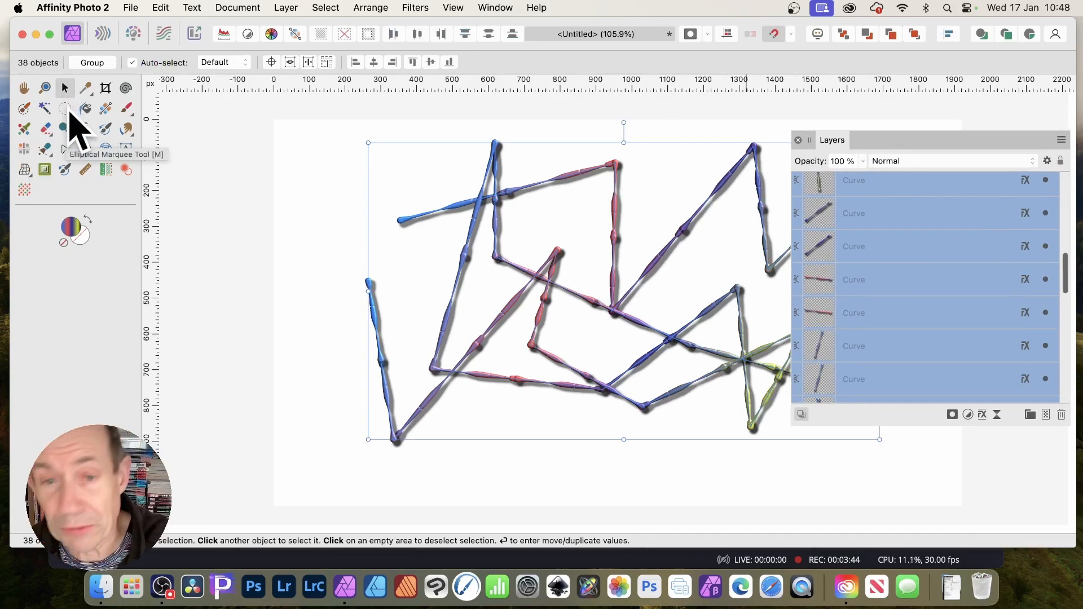
{"action": "key", "text": "Return"}
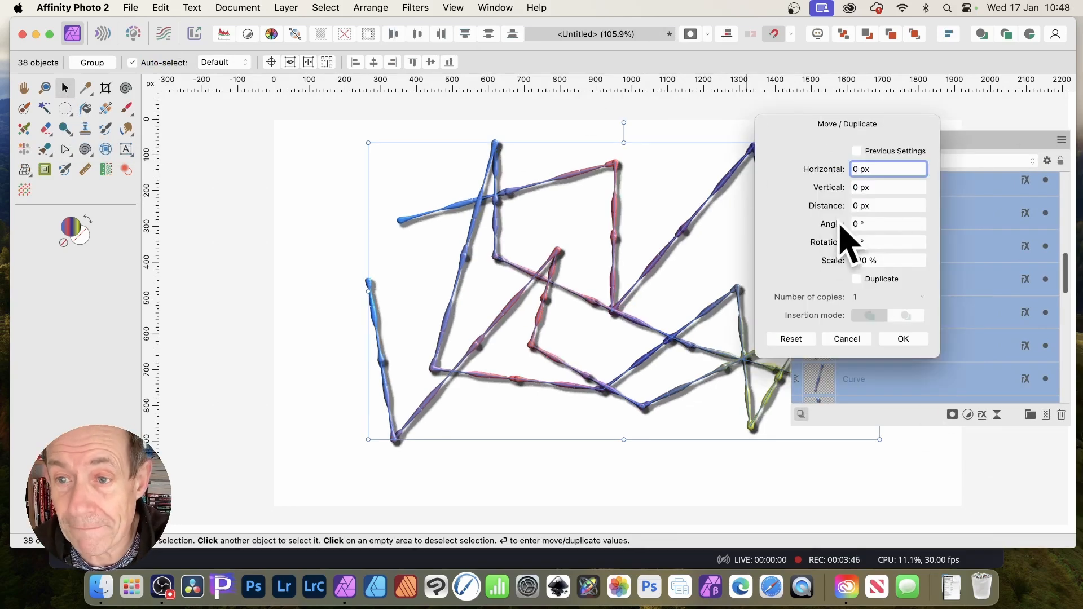
{"action": "left_click", "coordinate": [857, 279]}
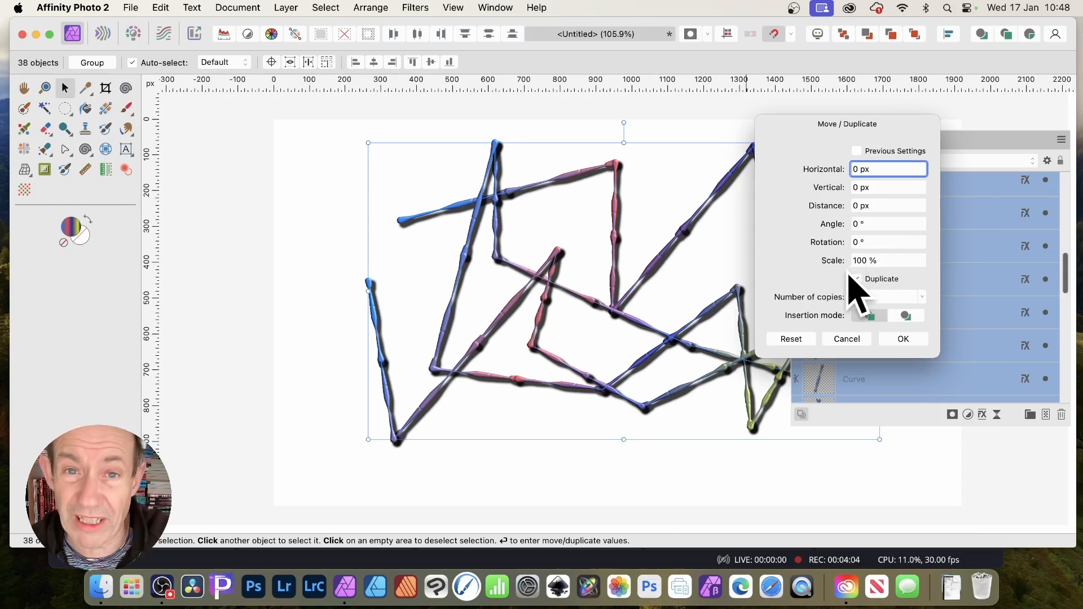
{"action": "left_click", "coordinate": [855, 279]}
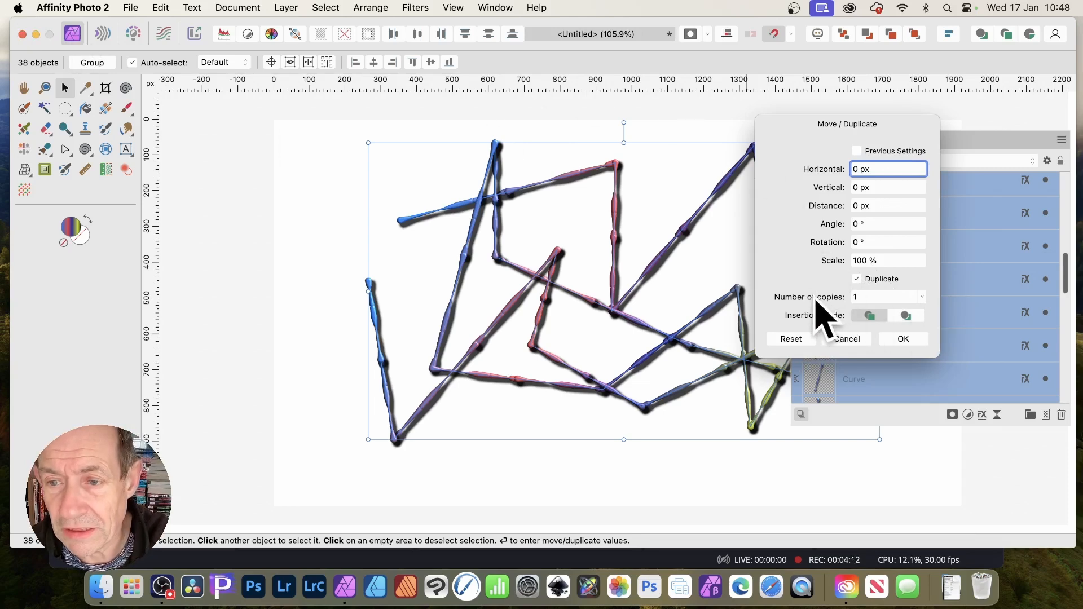
{"action": "left_click", "coordinate": [857, 280]}
{"action": "left_click", "coordinate": [857, 280]}
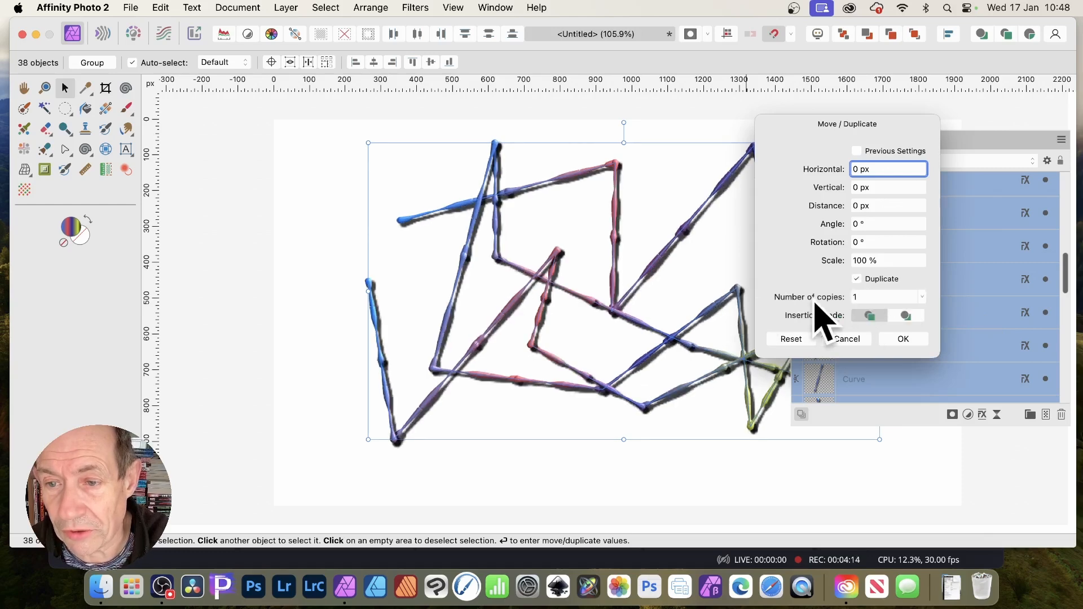
{"action": "scroll", "coordinate": [813, 299], "scroll_direction": "up", "scroll_amount": 6}
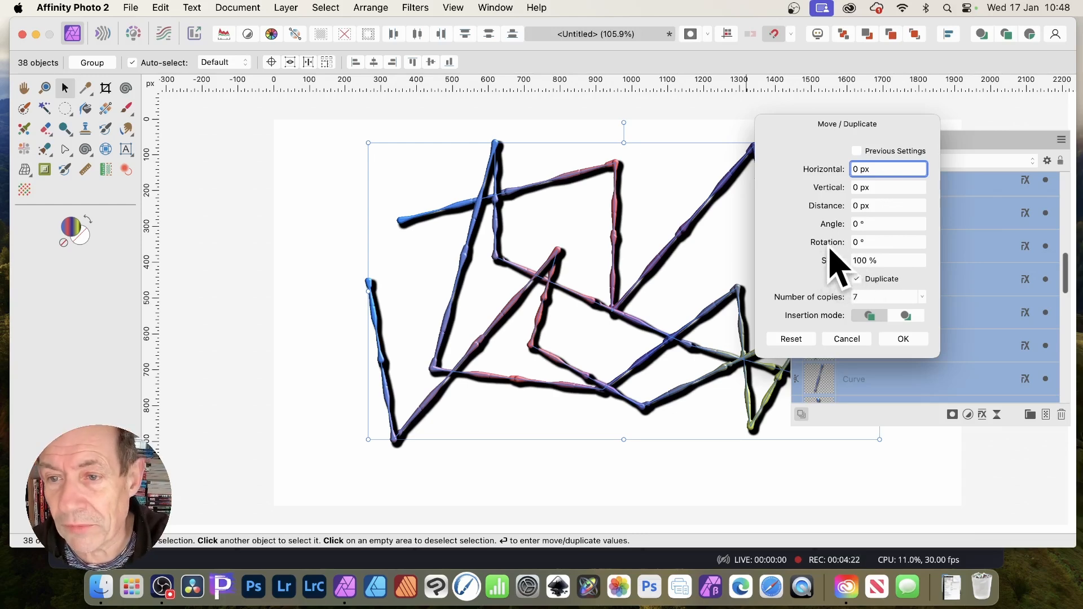
Step: Set the duplicates' rotation to 9°, scale to 95 % and number of copies to 14
{"action": "scroll", "coordinate": [833, 248], "scroll_direction": "up", "scroll_amount": 3}
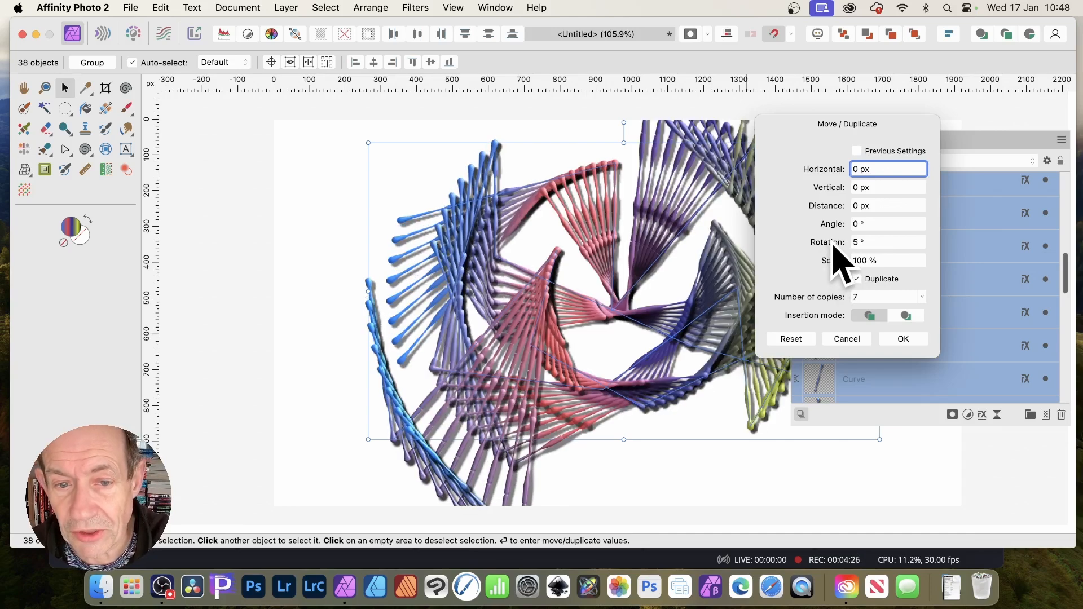
{"action": "scroll", "coordinate": [834, 247], "scroll_direction": "up", "scroll_amount": 5}
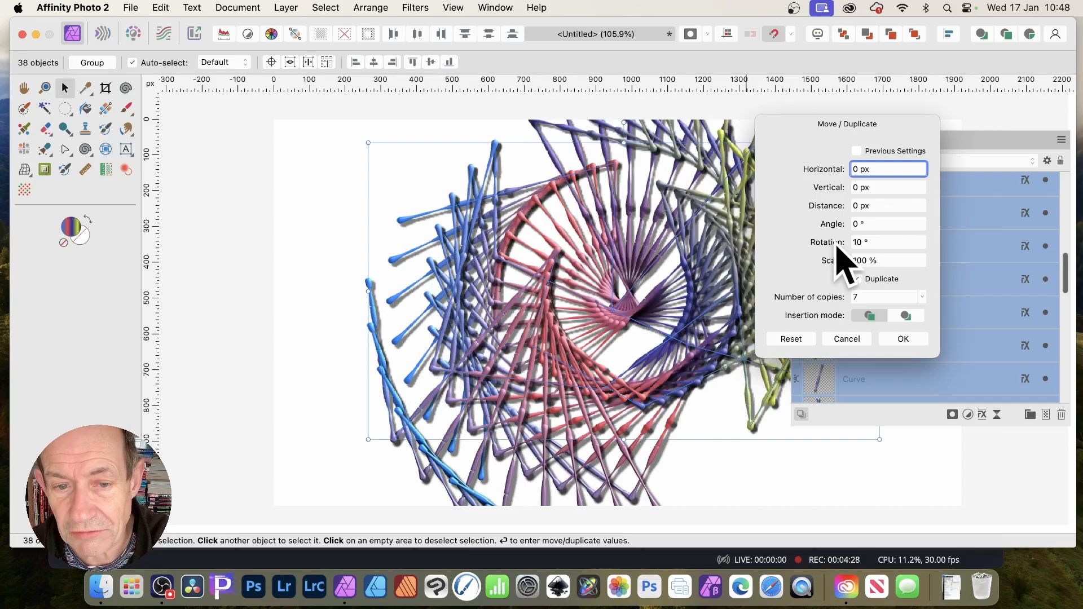
{"action": "scroll", "coordinate": [836, 247], "scroll_direction": "down", "scroll_amount": 4}
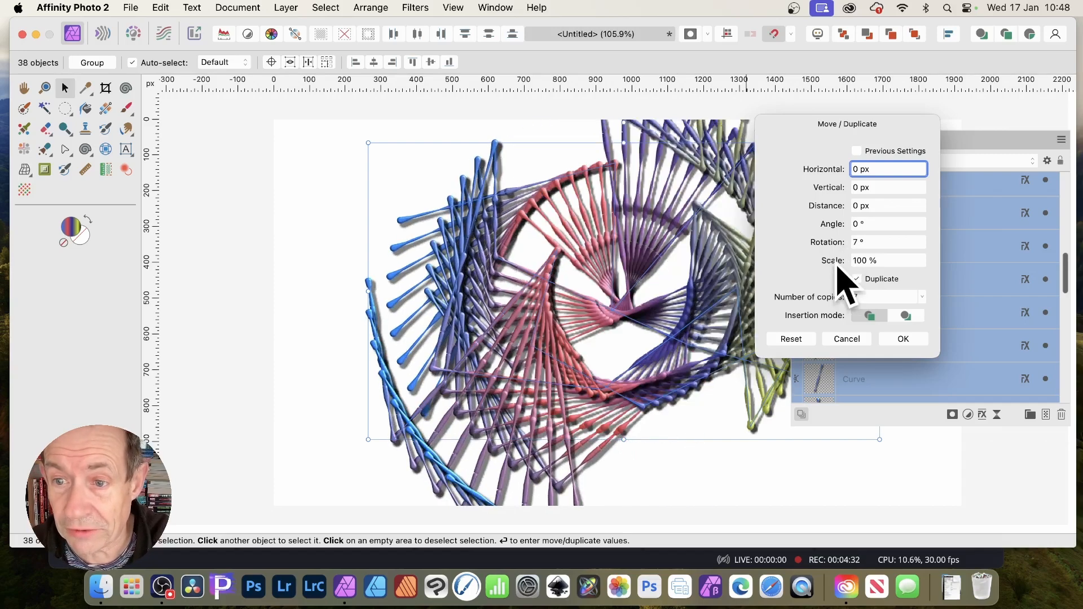
{"action": "scroll", "coordinate": [836, 263], "scroll_direction": "down", "scroll_amount": 1}
{"action": "scroll", "coordinate": [834, 264], "scroll_direction": "down", "scroll_amount": 4}
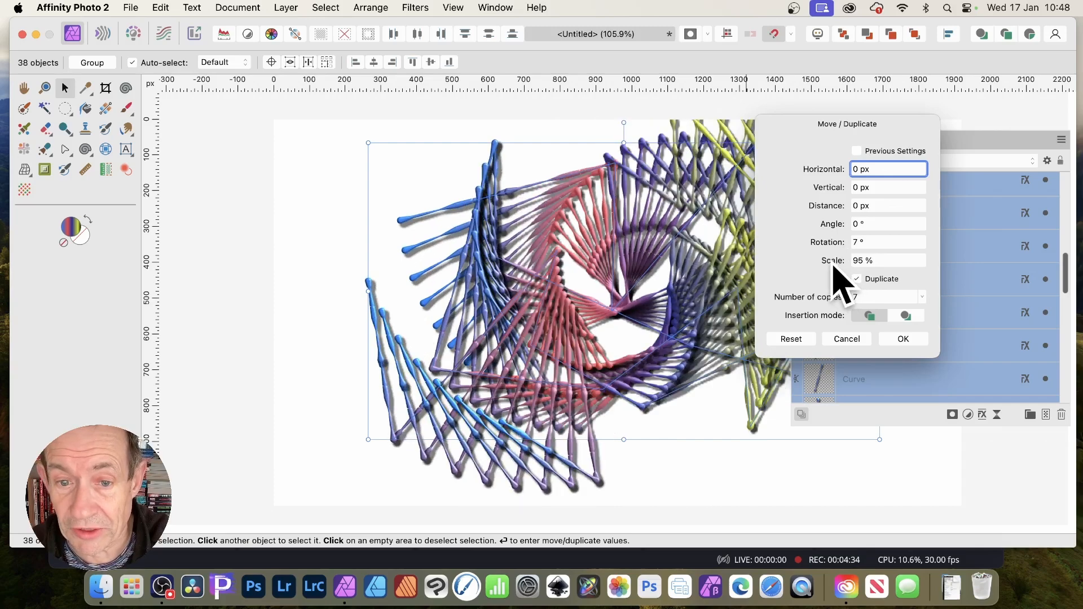
{"action": "scroll", "coordinate": [826, 244], "scroll_direction": "up", "scroll_amount": 2}
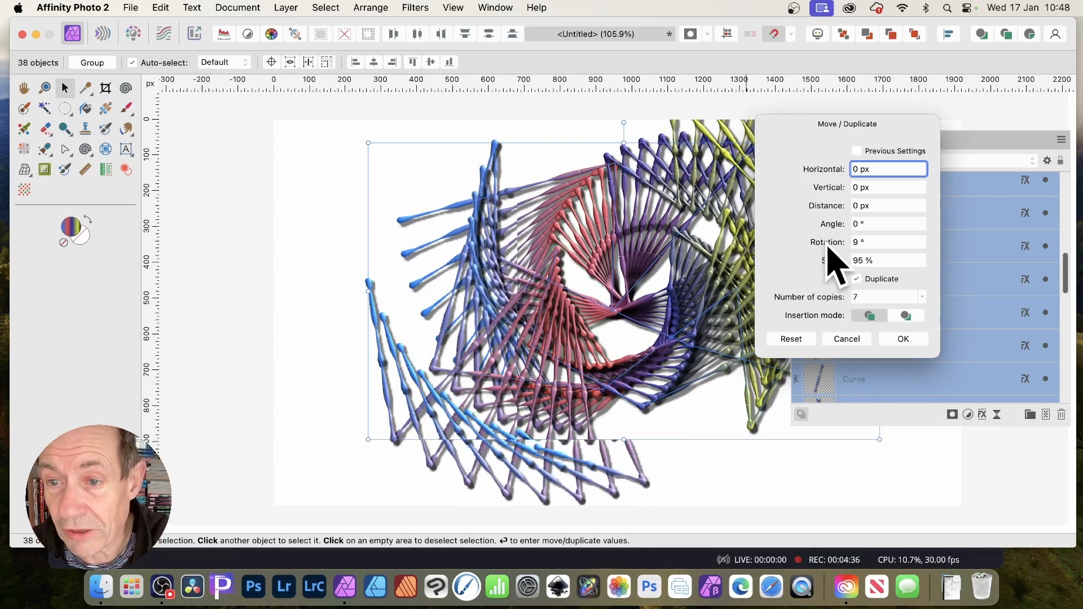
{"action": "scroll", "coordinate": [828, 299], "scroll_direction": "up", "scroll_amount": 2}
{"action": "scroll", "coordinate": [824, 301], "scroll_direction": "up", "scroll_amount": 5}
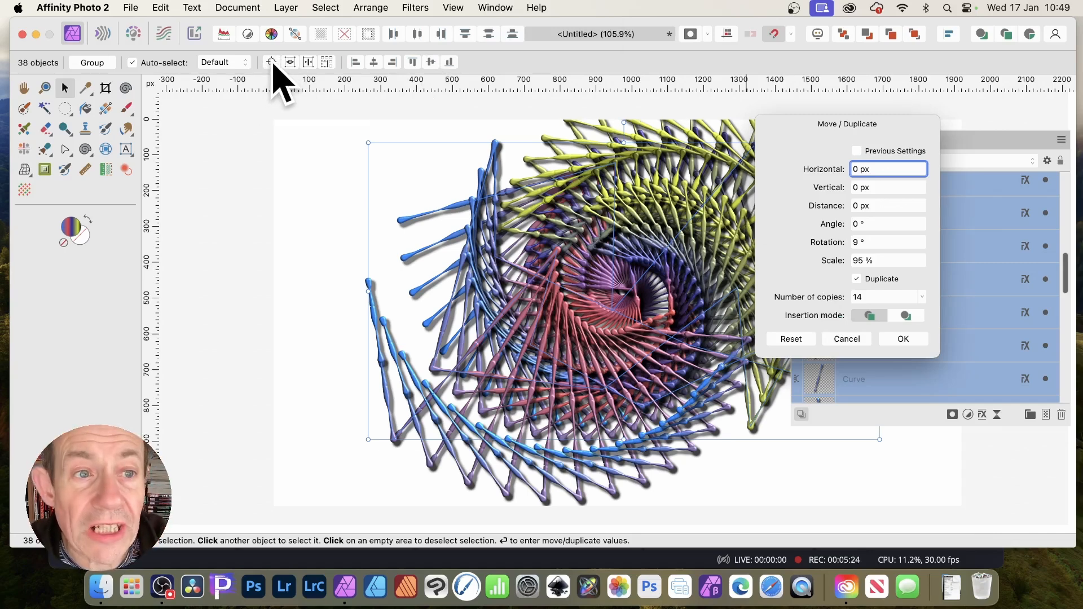
Step: Show the transform origin, offset it slightly from the centre of the curves, and create the duplicates
{"action": "left_click", "coordinate": [271, 62]}
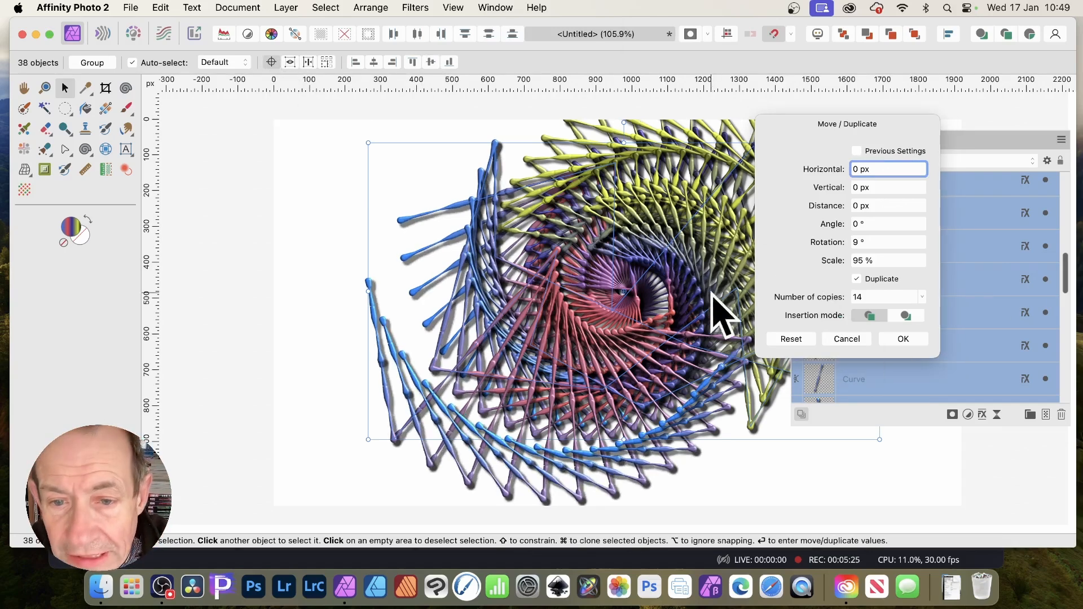
{"action": "left_click_drag", "start_coordinate": [615, 289], "coordinate": [332, 168]}
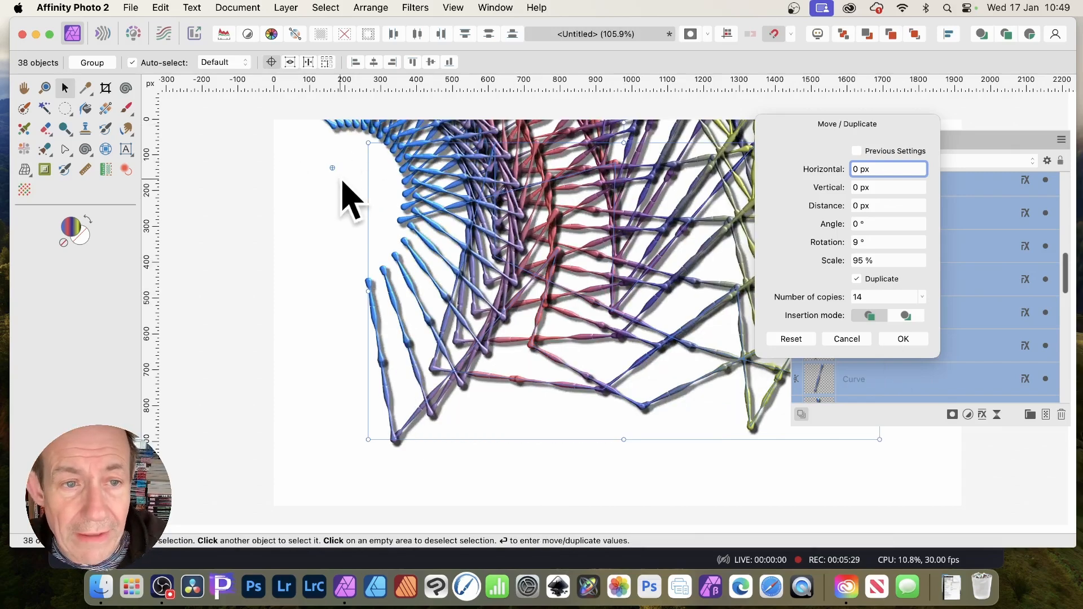
{"action": "double_click", "coordinate": [333, 167]}
{"action": "left_click_drag", "start_coordinate": [592, 268], "coordinate": [624, 314]}
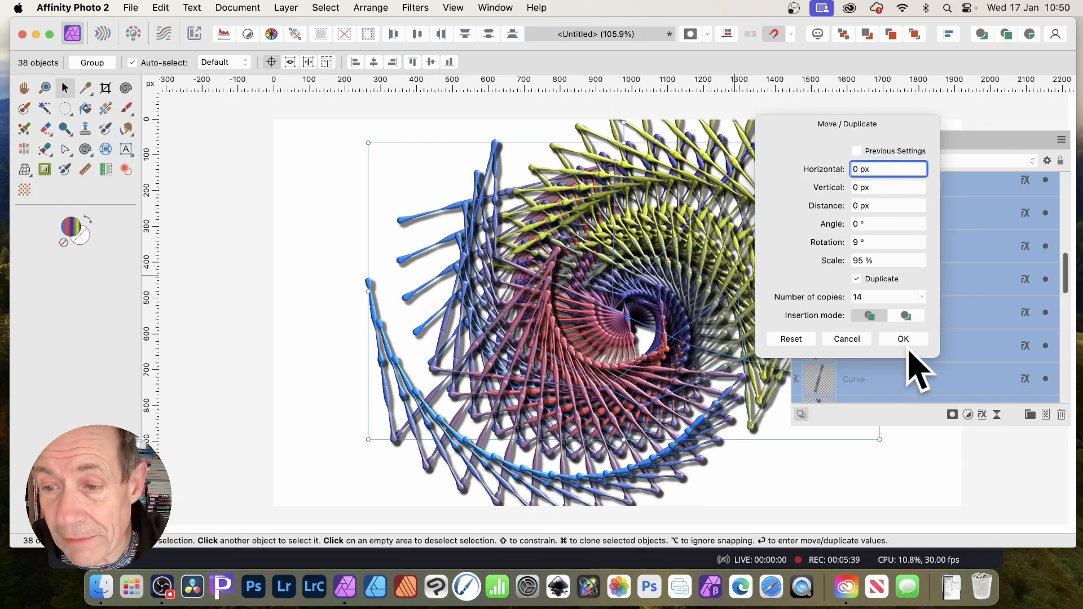
{"action": "left_click", "coordinate": [904, 339]}
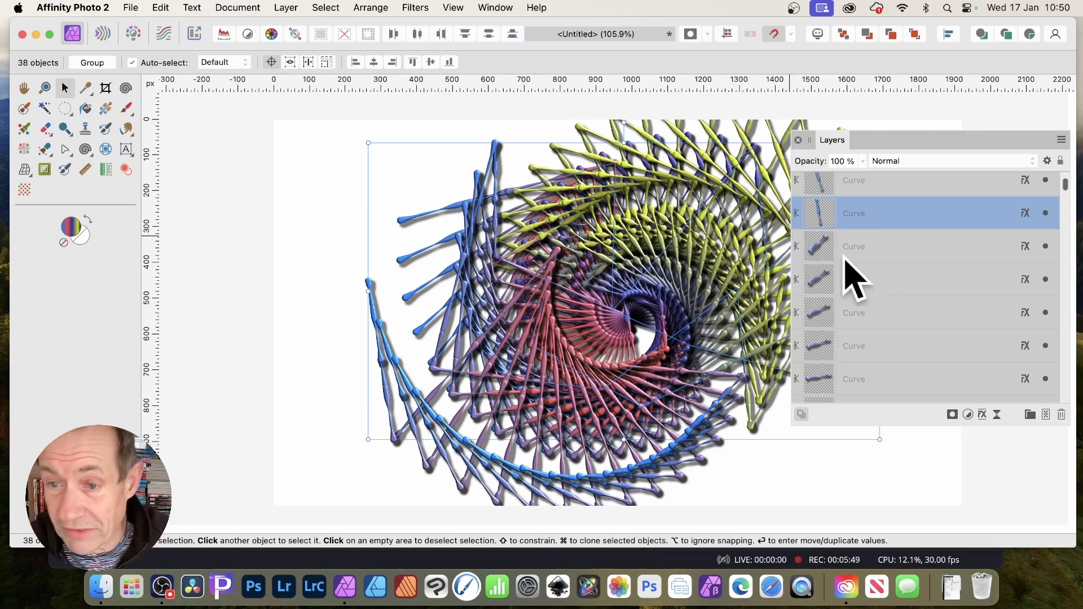
Step: Select every curve layer in the document, from the topmost to the bottommost
{"action": "left_click", "coordinate": [814, 257]}
{"action": "left_click", "coordinate": [820, 276]}
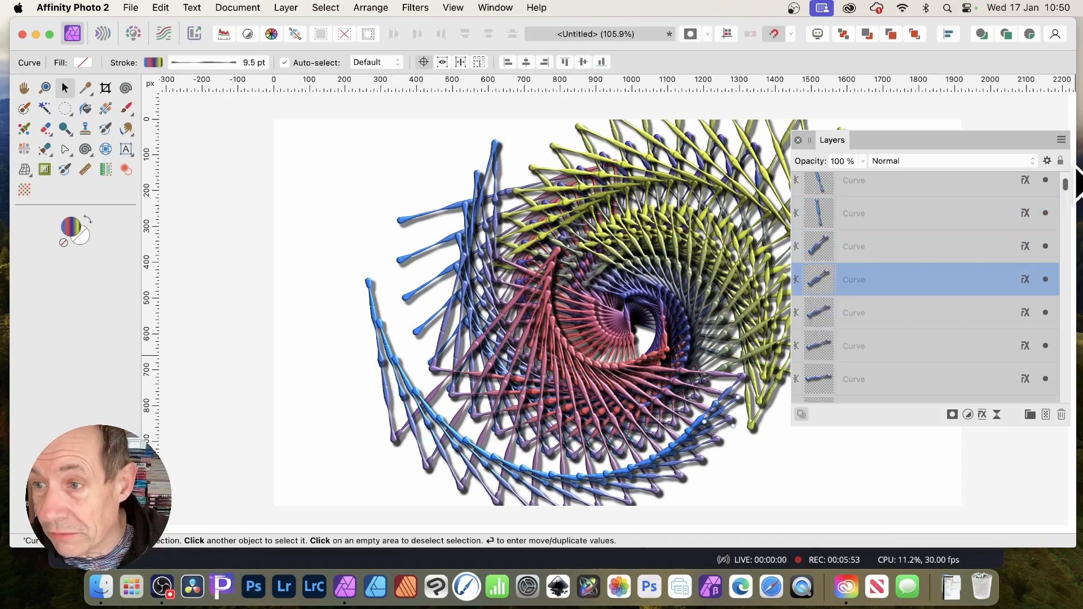
{"action": "scroll", "coordinate": [1064, 183], "scroll_direction": "up", "scroll_amount": 10}
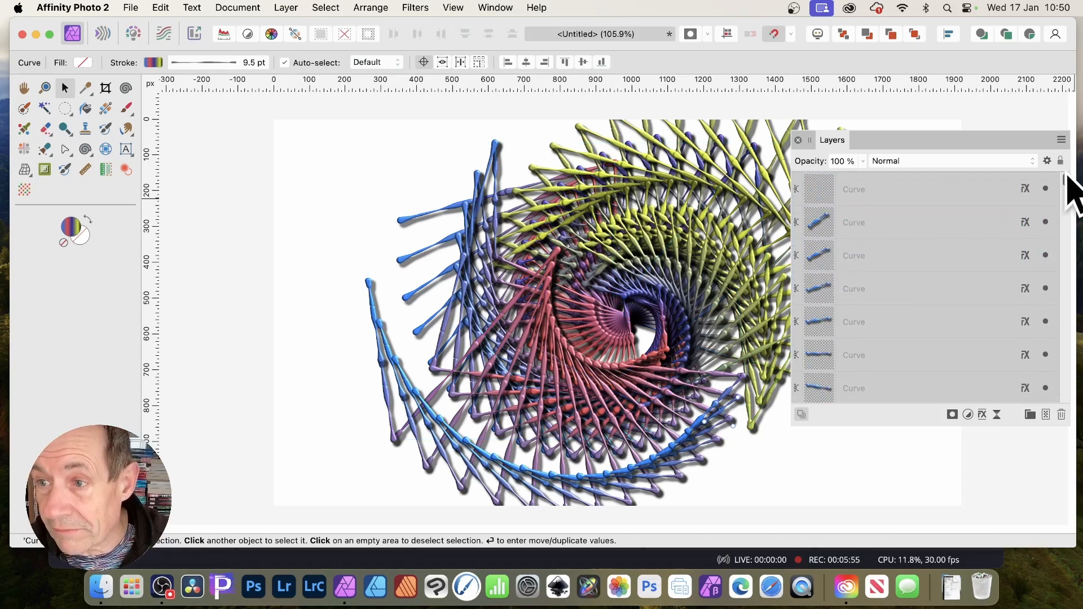
{"action": "left_click", "coordinate": [962, 190]}
{"action": "left_click_drag", "start_coordinate": [1065, 180], "coordinate": [1071, 415]}
{"action": "left_click", "coordinate": [894, 390], "text": "shift"}
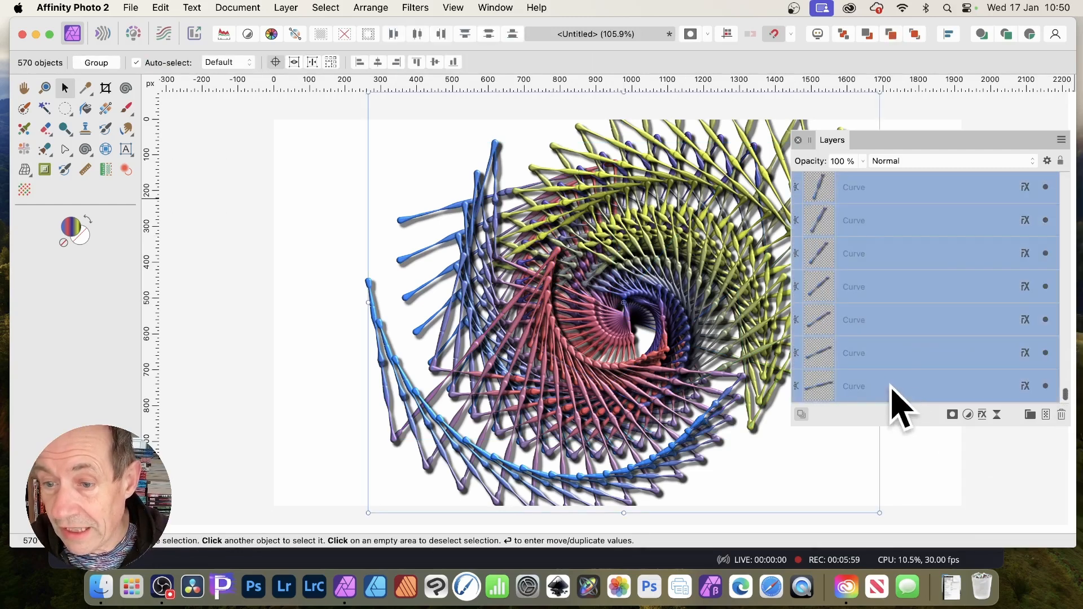
Step: Set the 3D effect's radius to 9.5 px and apply the S-shaped standard profile to all the selected curves
{"action": "left_click", "coordinate": [983, 416]}
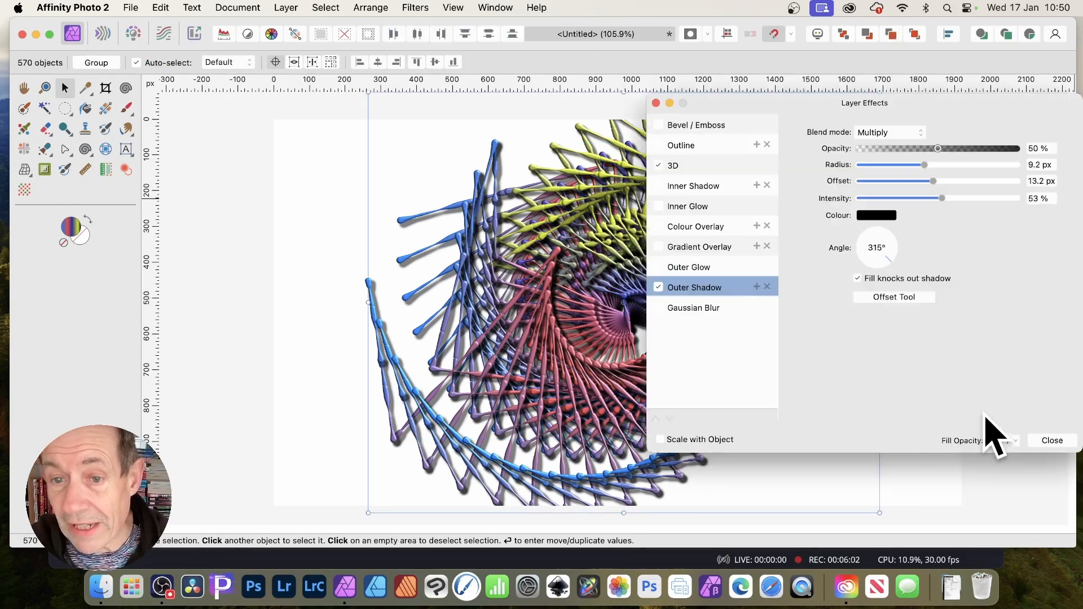
{"action": "left_click", "coordinate": [691, 166]}
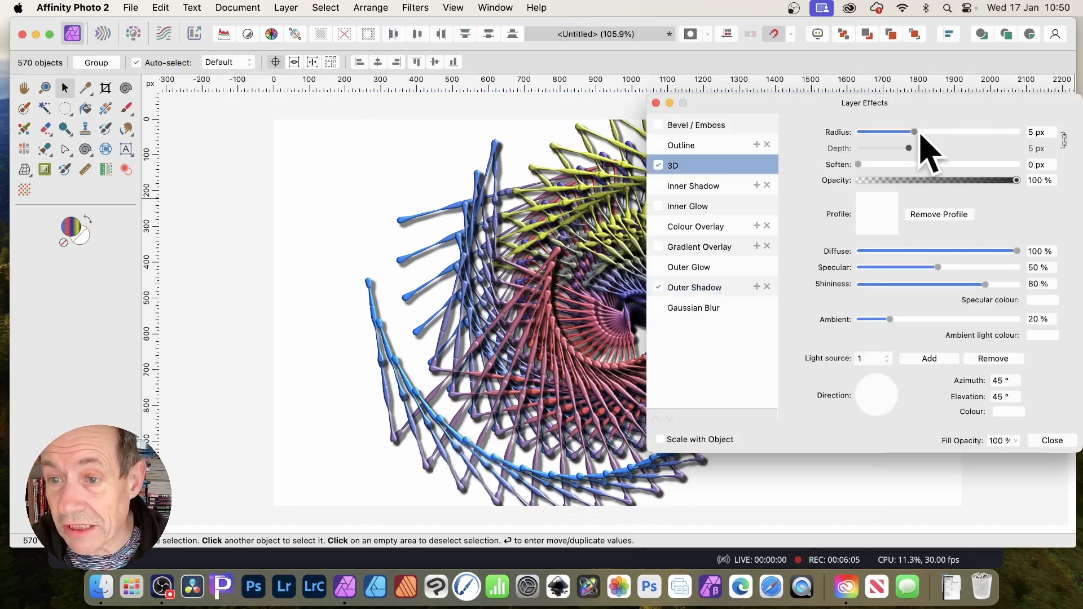
{"action": "left_click_drag", "start_coordinate": [915, 132], "coordinate": [925, 132]}
{"action": "left_click", "coordinate": [878, 216]}
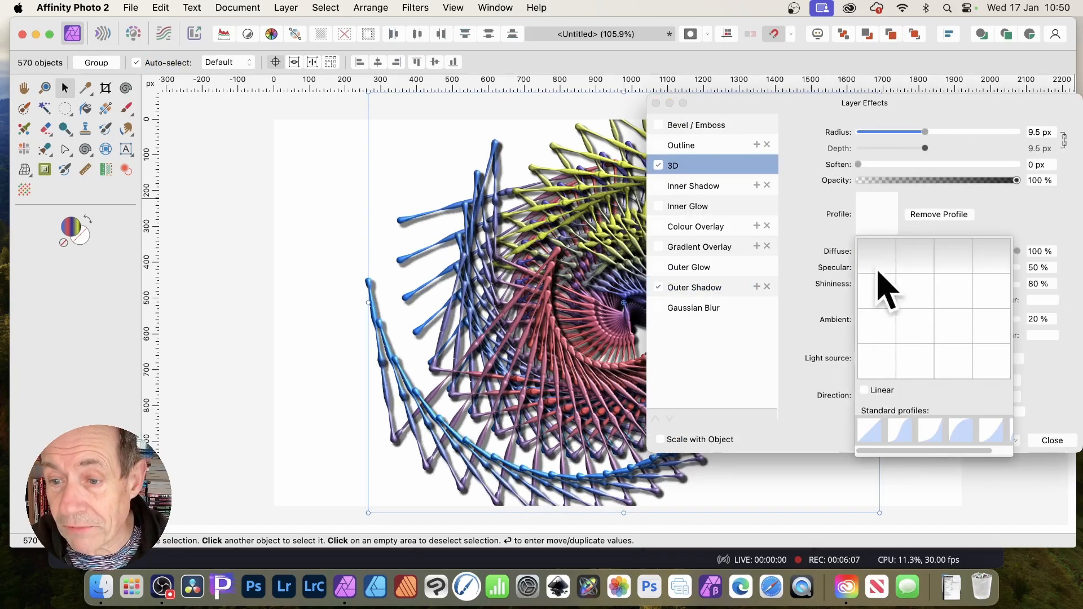
{"action": "left_click", "coordinate": [909, 433]}
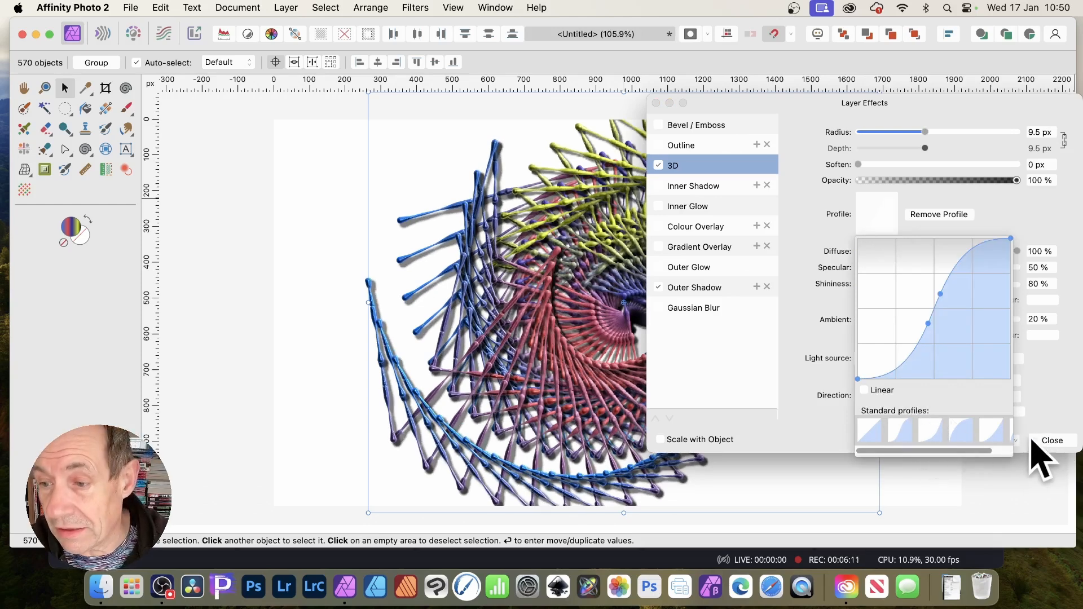
{"action": "left_click", "coordinate": [1058, 443]}
{"action": "left_click", "coordinate": [1058, 441]}
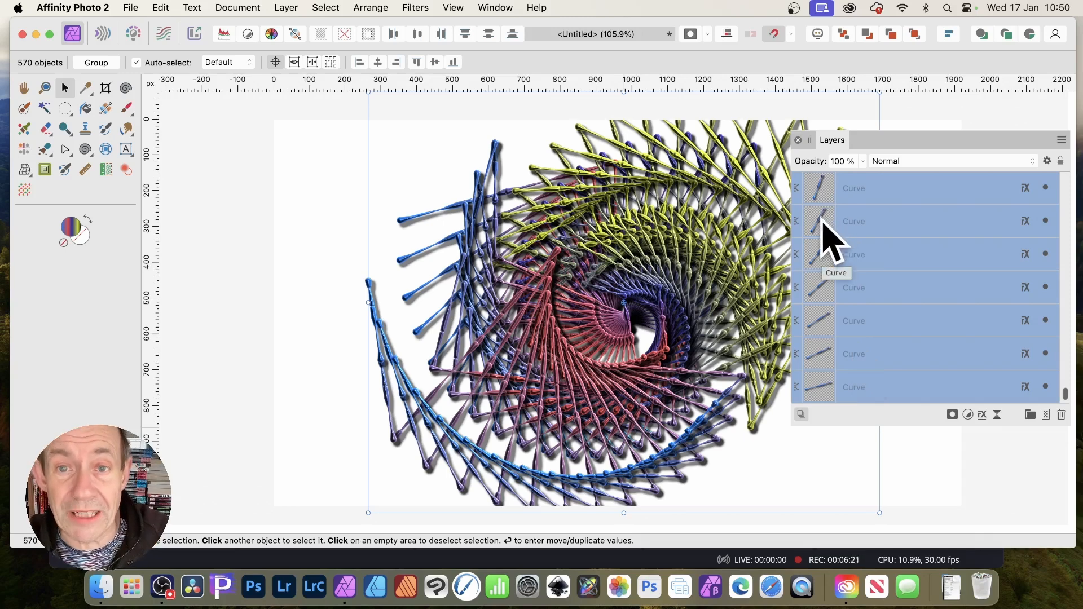
Step: Group all the selected curves and rasterise the group into a single pixel layer
{"action": "right_click", "coordinate": [854, 190]}
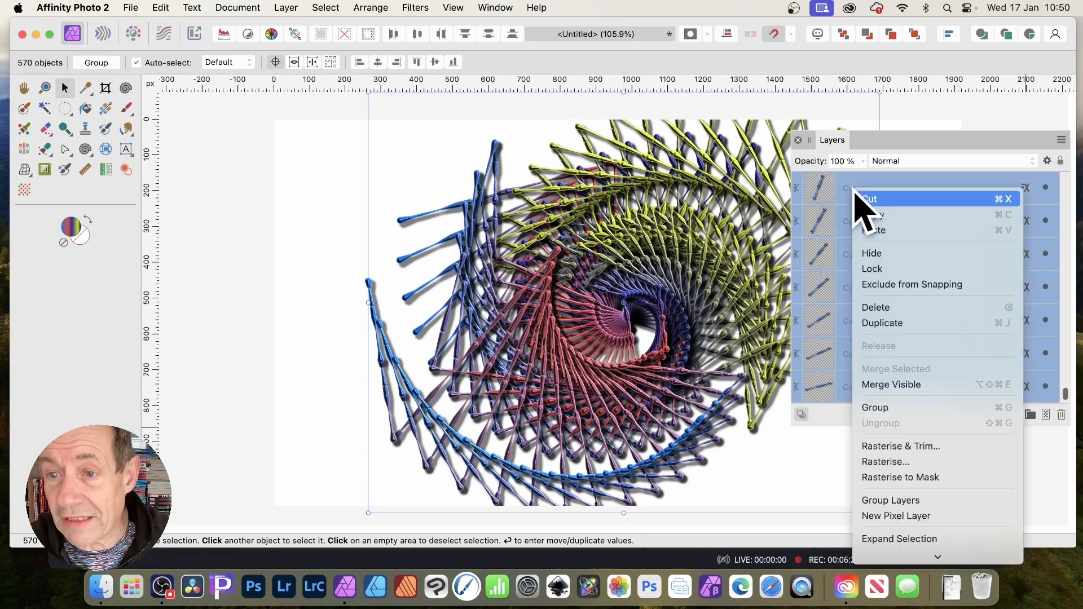
{"action": "left_click", "coordinate": [875, 408]}
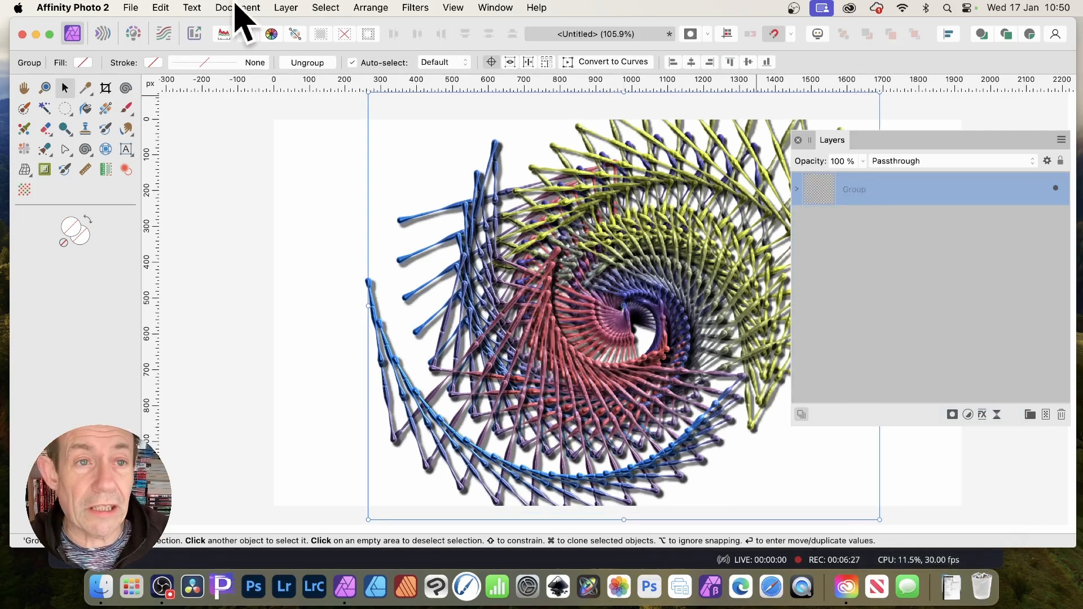
{"action": "left_click", "coordinate": [282, 7]}
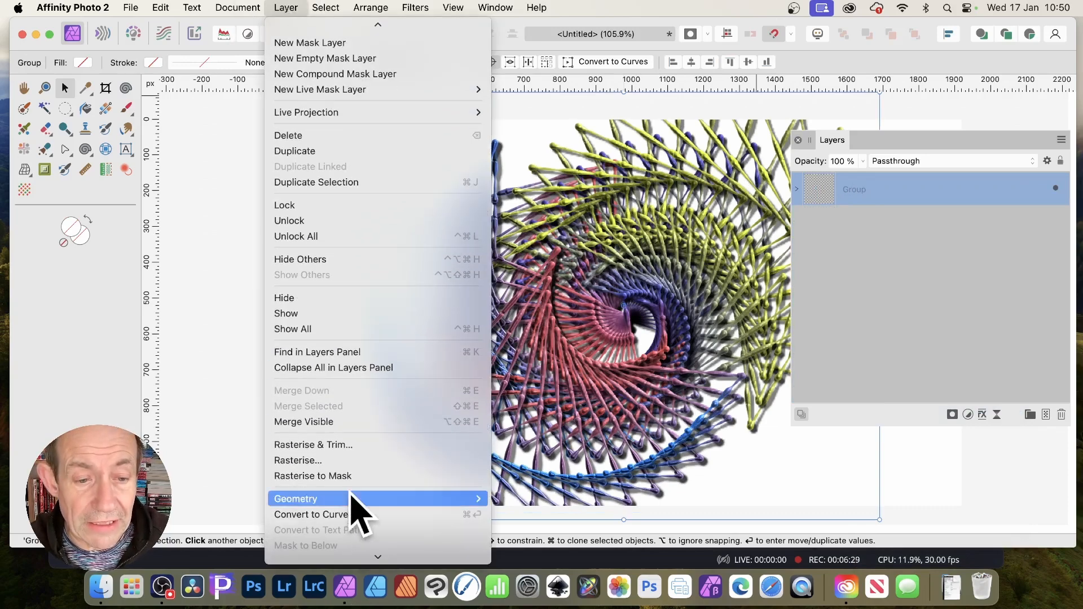
{"action": "left_click", "coordinate": [335, 462]}
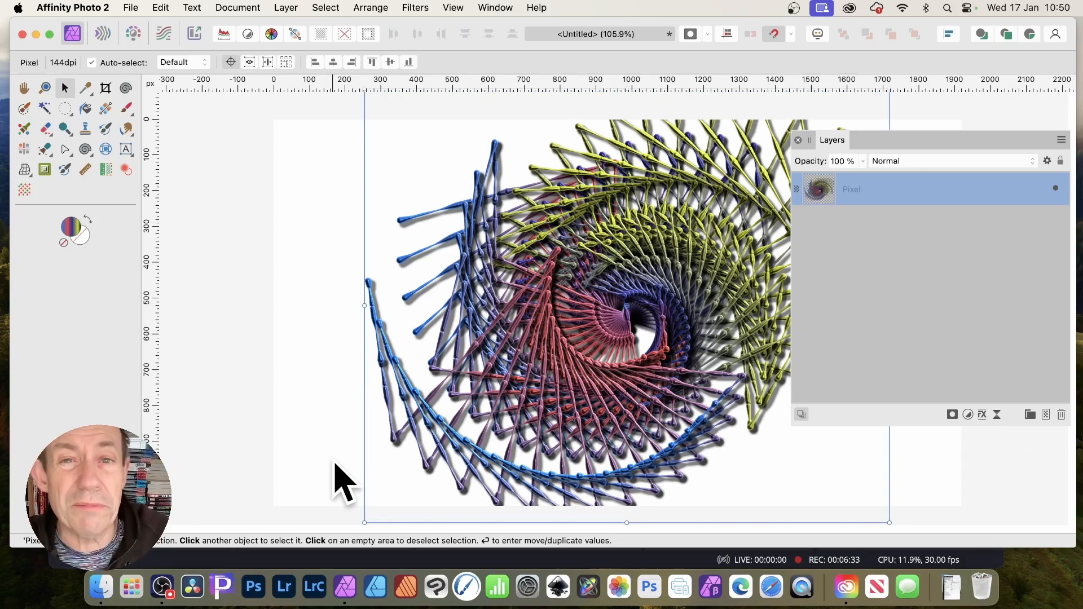
Step: Scatter overlapping copies of the rasterised spiral across the whole page
{"action": "left_click_drag", "start_coordinate": [662, 288], "coordinate": [617, 357]}
{"action": "left_click_drag", "start_coordinate": [654, 262], "coordinate": [429, 379]}
{"action": "left_click_drag", "start_coordinate": [363, 358], "coordinate": [746, 270]}
{"action": "left_click_drag", "start_coordinate": [741, 377], "coordinate": [733, 162]}
{"action": "left_click_drag", "start_coordinate": [755, 203], "coordinate": [606, 161]}
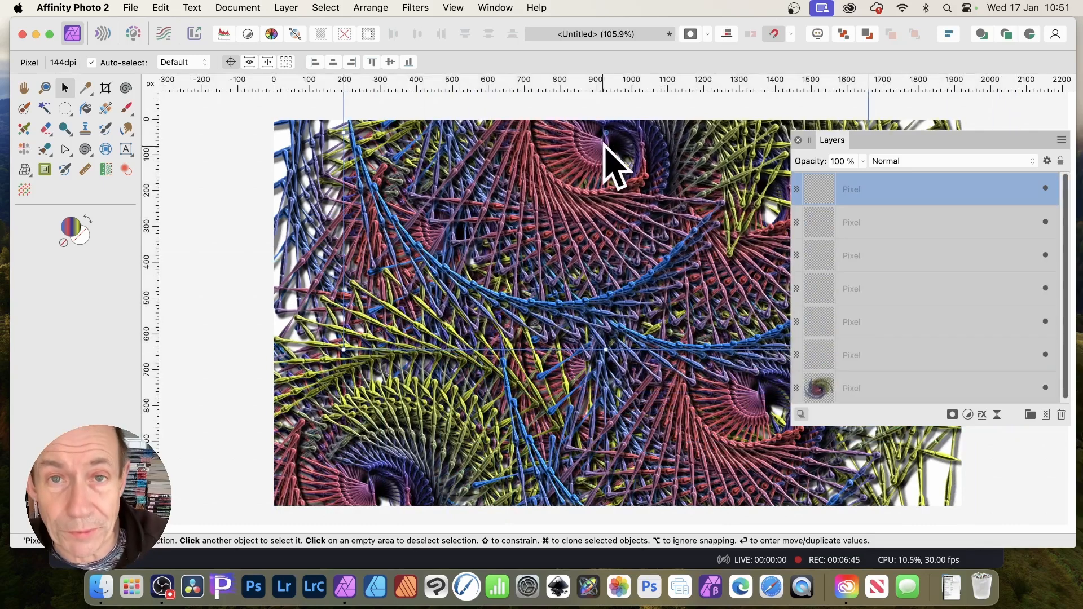
Step: Undo the scattered spiral copies and clear the remaining artwork from the page
{"action": "key", "text": "super+z"}
{"action": "key", "text": "super+z"}
{"action": "key", "text": "super+z"}
{"action": "key", "text": "super+z"}
{"action": "key", "text": "super+z"}
{"action": "key", "text": "super+z"}
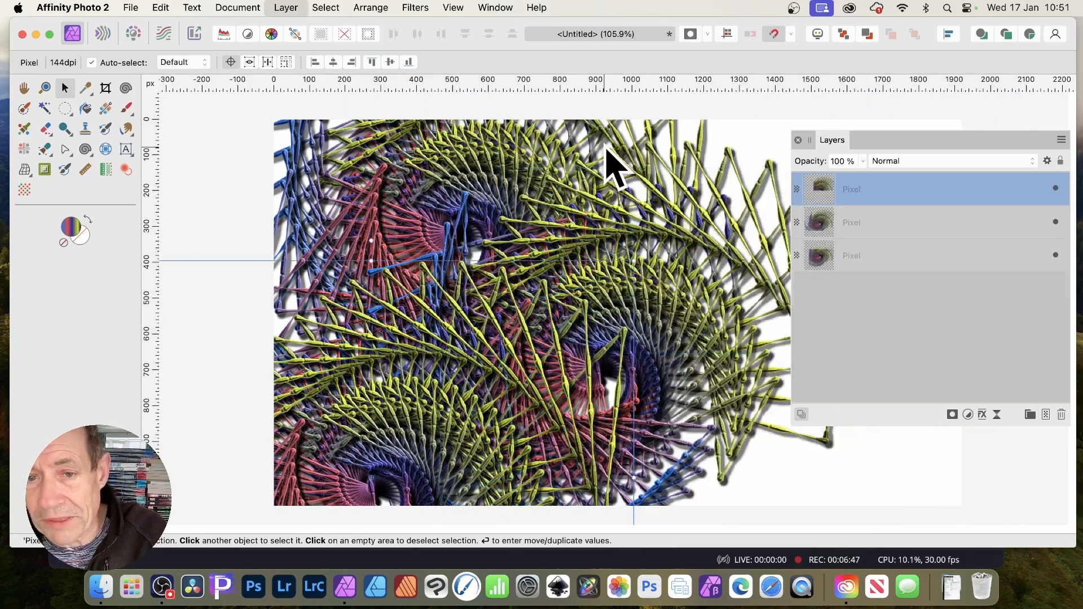
{"action": "key", "text": "super+z"}
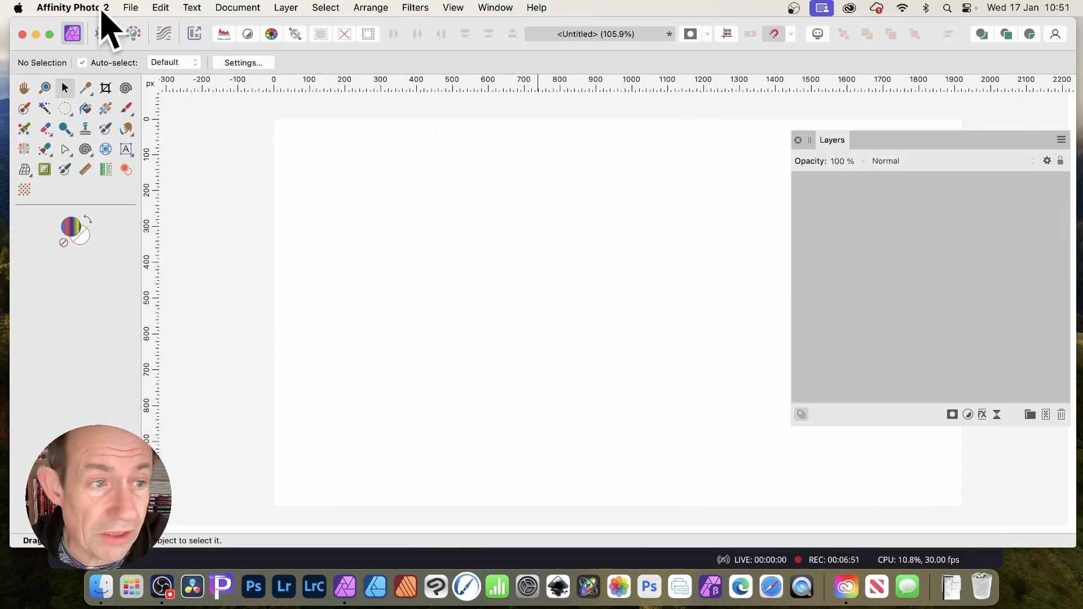
Step: Draw one long looping curve of smooth nodes across the page with the Pen tool, leaving it open
{"action": "left_click", "coordinate": [68, 155]}
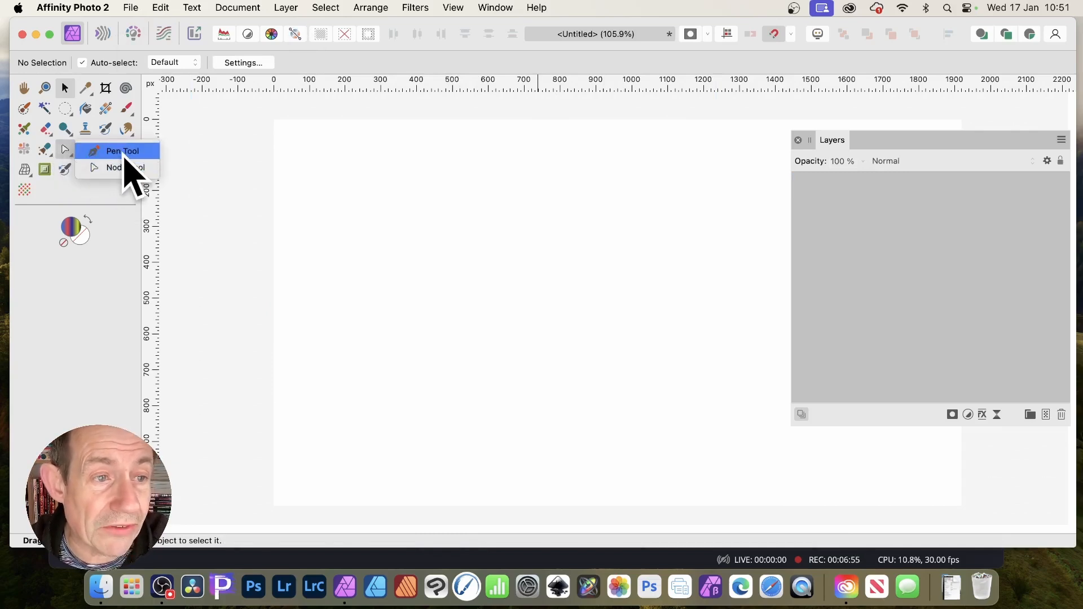
{"action": "left_click", "coordinate": [124, 153]}
{"action": "left_click", "coordinate": [606, 278]}
{"action": "left_click_drag", "start_coordinate": [643, 207], "coordinate": [767, 208]}
{"action": "left_click_drag", "start_coordinate": [707, 153], "coordinate": [638, 108]}
{"action": "left_click_drag", "start_coordinate": [525, 174], "coordinate": [408, 145]}
{"action": "left_click_drag", "start_coordinate": [434, 252], "coordinate": [287, 243]}
{"action": "left_click_drag", "start_coordinate": [427, 389], "coordinate": [583, 390]}
{"action": "left_click_drag", "start_coordinate": [500, 342], "coordinate": [677, 408]}
{"action": "left_click_drag", "start_coordinate": [700, 329], "coordinate": [614, 219]}
{"action": "left_click_drag", "start_coordinate": [427, 192], "coordinate": [397, 151]}
{"action": "left_click_drag", "start_coordinate": [518, 141], "coordinate": [611, 152]}
{"action": "left_click_drag", "start_coordinate": [682, 161], "coordinate": [710, 194]}
{"action": "left_click_drag", "start_coordinate": [750, 252], "coordinate": [740, 322]}
{"action": "left_click_drag", "start_coordinate": [716, 402], "coordinate": [607, 409]}
{"action": "left_click_drag", "start_coordinate": [573, 338], "coordinate": [590, 264]}
{"action": "left_click_drag", "start_coordinate": [539, 293], "coordinate": [519, 347]}
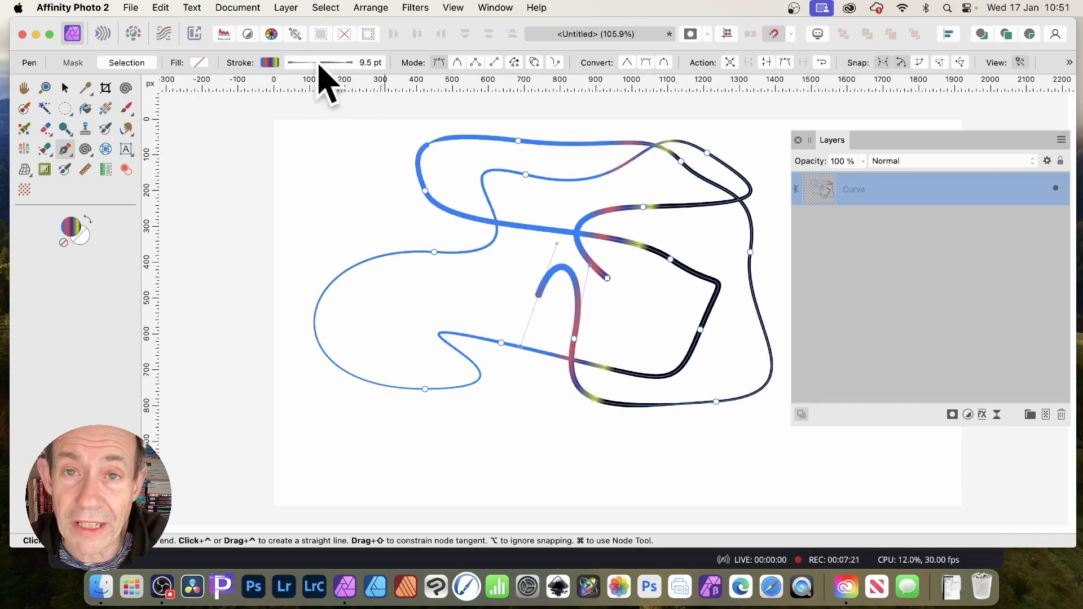
{"action": "left_click_drag", "start_coordinate": [382, 317], "coordinate": [338, 273]}
{"action": "left_click_drag", "start_coordinate": [360, 199], "coordinate": [377, 142]}
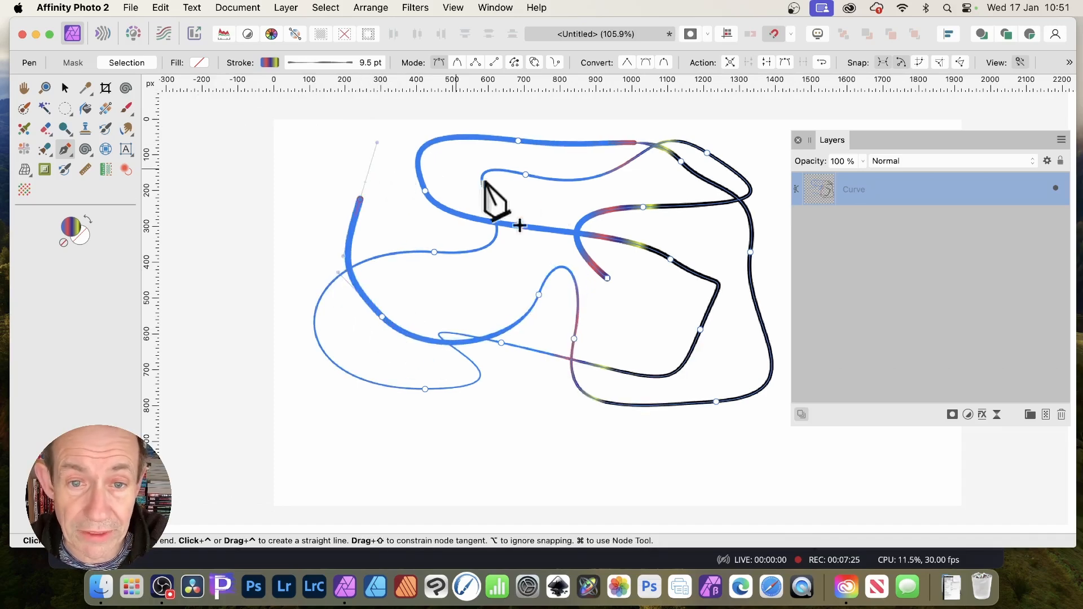
{"action": "left_click_drag", "start_coordinate": [513, 421], "coordinate": [465, 421]}
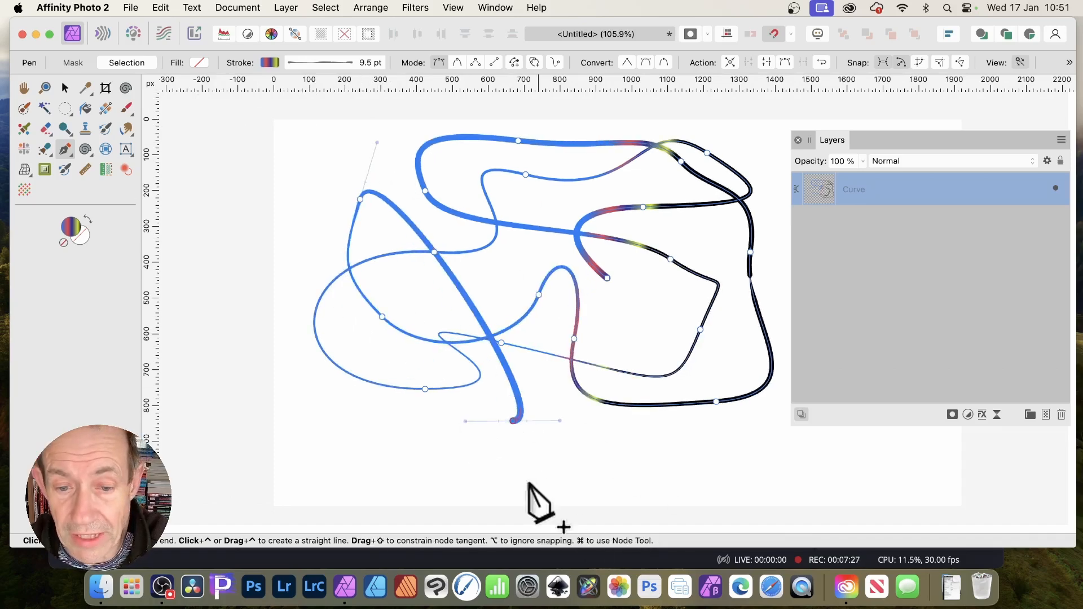
Step: Extend the looping curve with one more smooth node below its lower end, and select all its nodes with the Node Tool
{"action": "left_click_drag", "start_coordinate": [483, 485], "coordinate": [429, 466]}
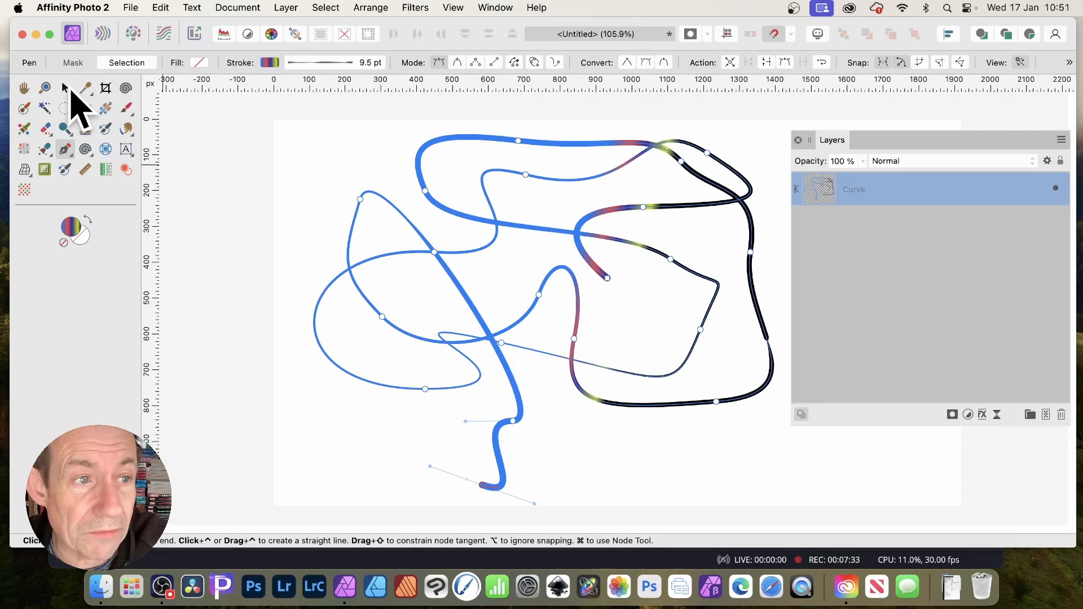
{"action": "left_click", "coordinate": [65, 149]}
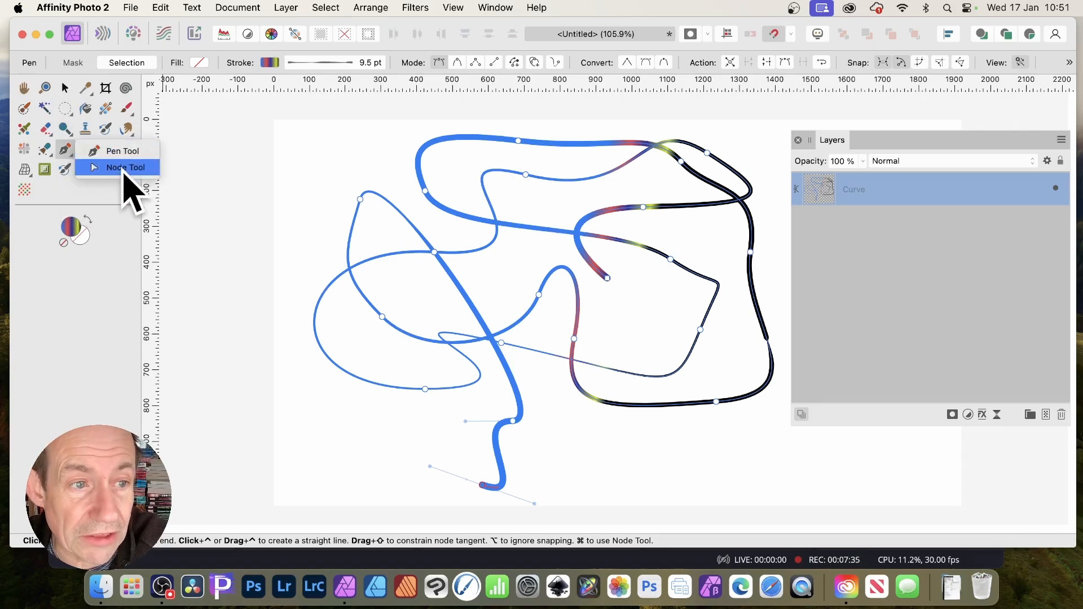
{"action": "left_click", "coordinate": [125, 168]}
{"action": "left_click_drag", "start_coordinate": [283, 105], "coordinate": [870, 523]}
Step: Give the curve a 3D effect with 9.6 px radius and an outer shadow with 14.8 px radius, 20.7 px offset and 58 % intensity
{"action": "left_click_drag", "start_coordinate": [892, 139], "coordinate": [840, 131]}
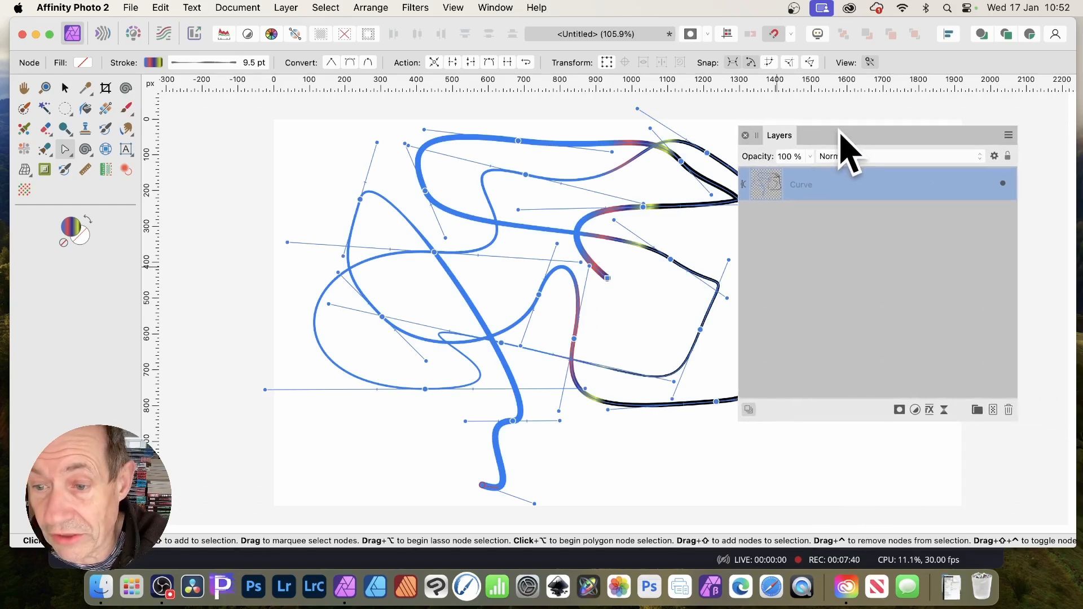
{"action": "left_click", "coordinate": [930, 412]}
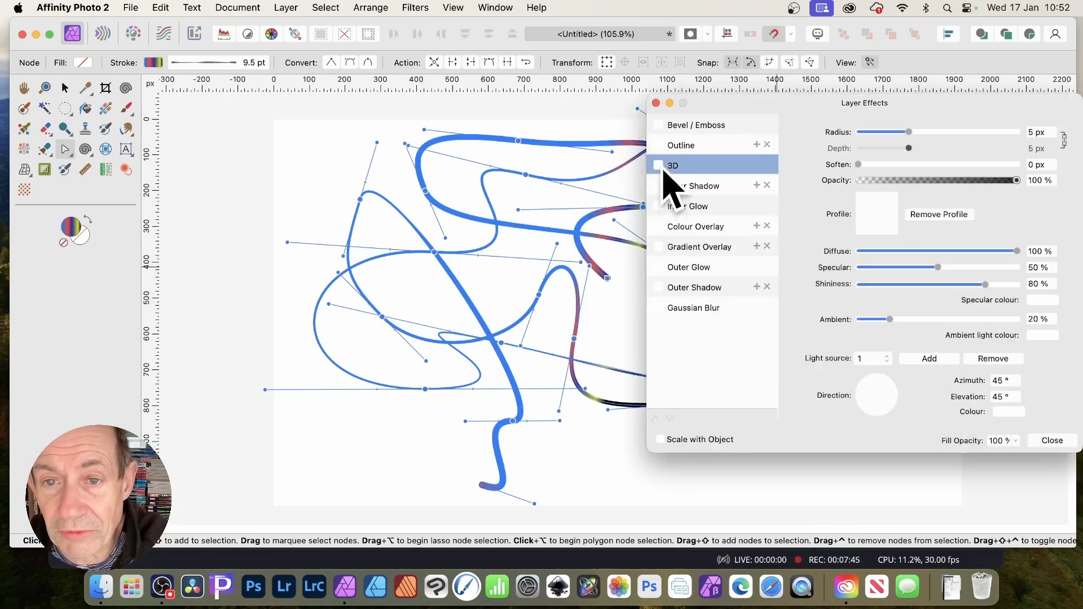
{"action": "left_click", "coordinate": [683, 165]}
{"action": "left_click_drag", "start_coordinate": [919, 132], "coordinate": [925, 131]}
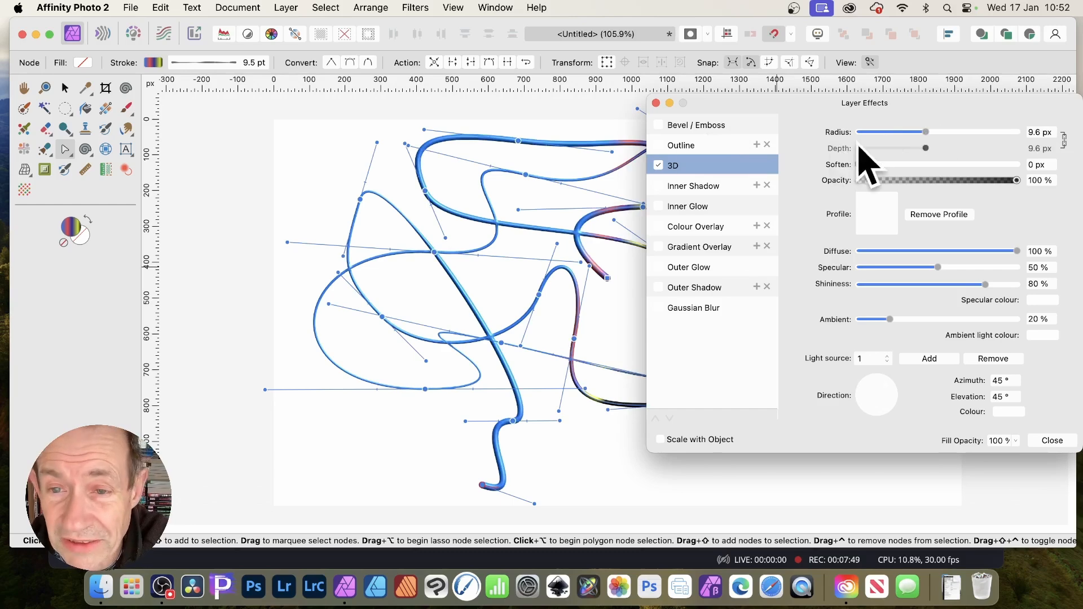
{"action": "left_click", "coordinate": [659, 287]}
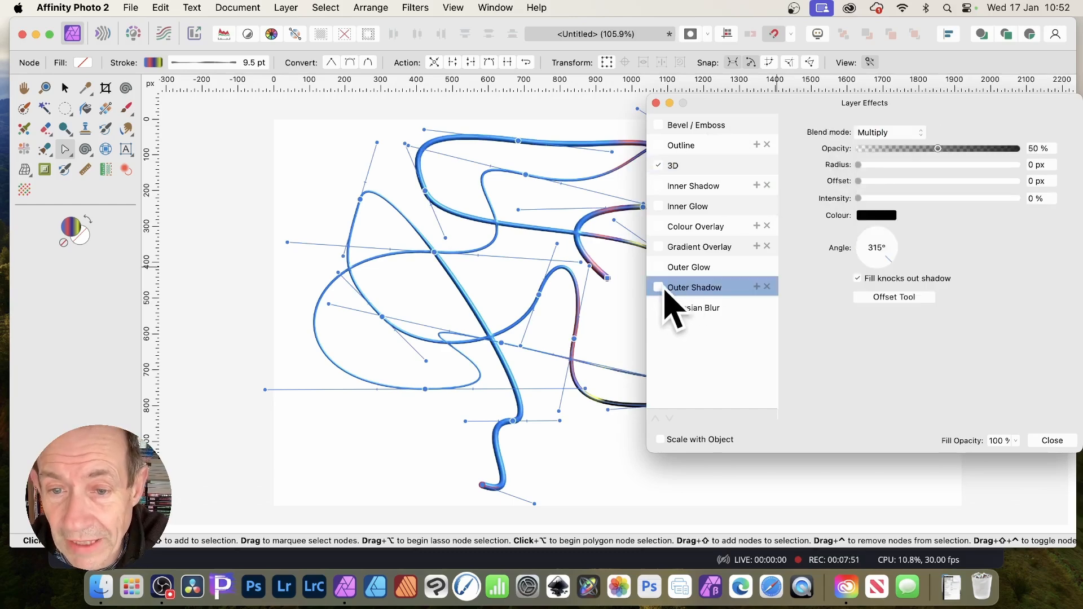
{"action": "left_click_drag", "start_coordinate": [890, 165], "coordinate": [953, 198]}
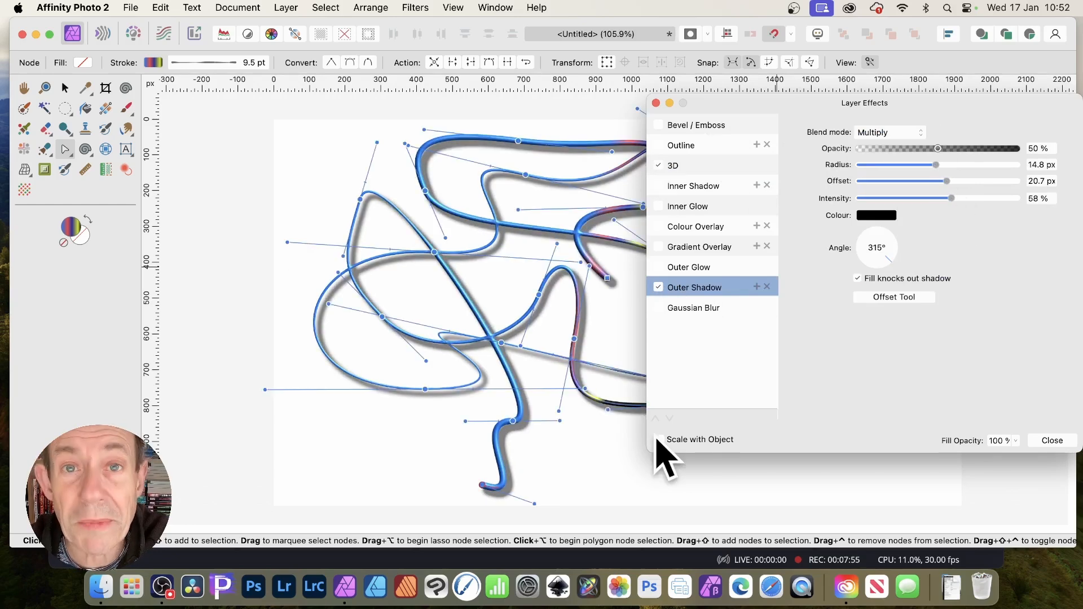
{"action": "left_click", "coordinate": [1052, 441]}
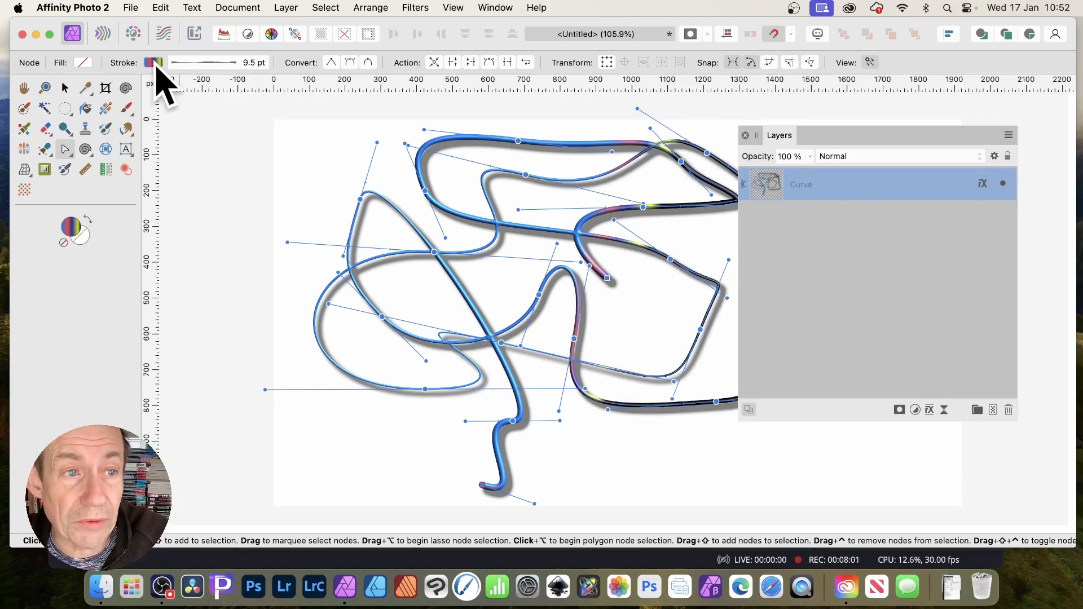
Step: Recolour the stroke gradient's red stop to green 61EE47 and its dark blue stop to teal 2E9C90
{"action": "left_click", "coordinate": [153, 63]}
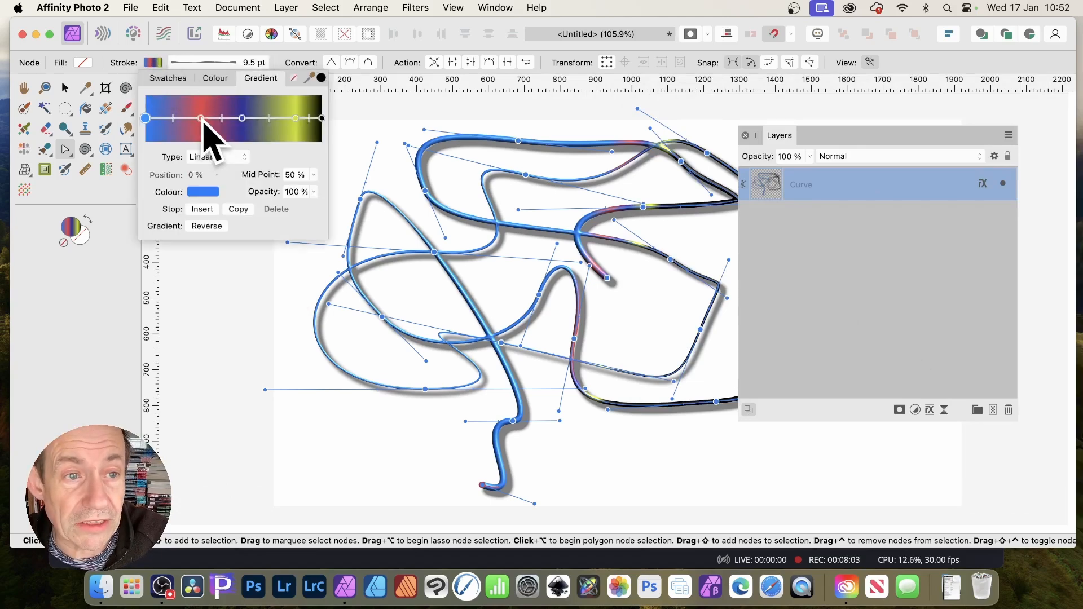
{"action": "left_click", "coordinate": [204, 193]}
{"action": "left_click", "coordinate": [237, 354]}
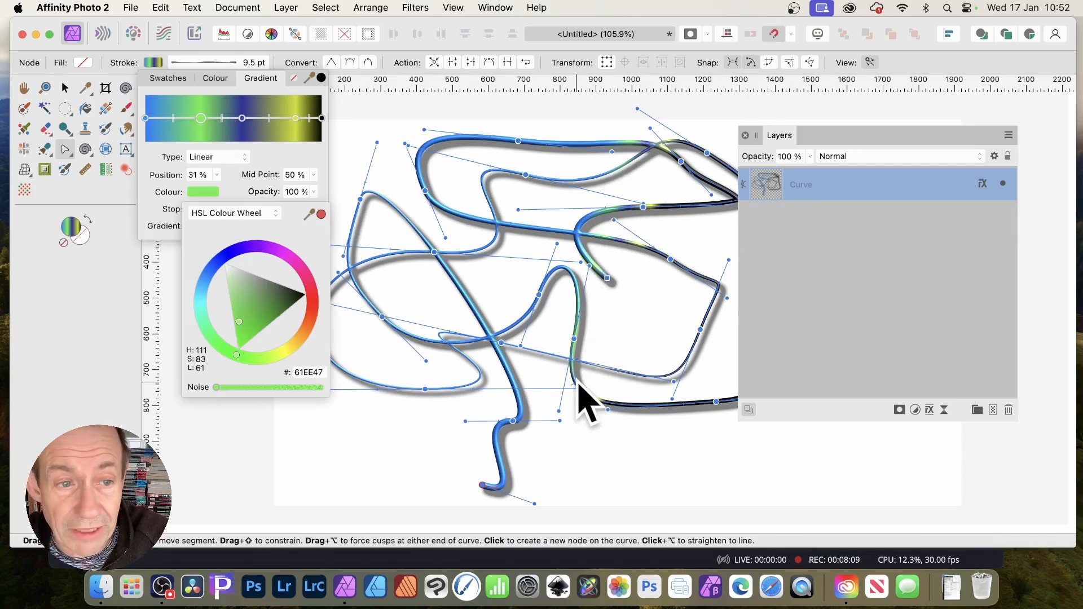
{"action": "left_click", "coordinate": [242, 118]}
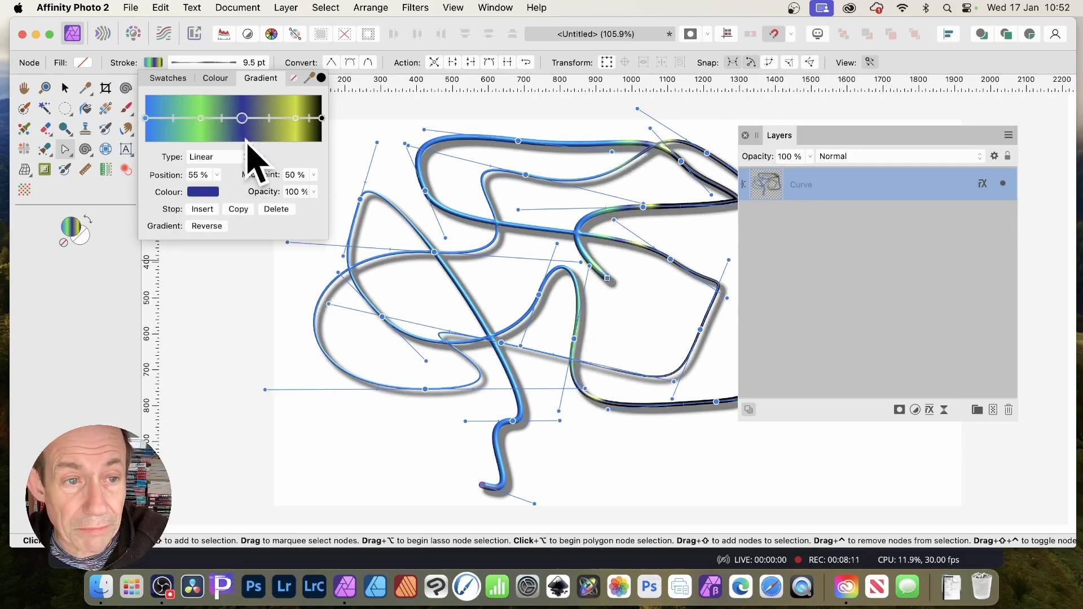
{"action": "left_click", "coordinate": [208, 192]}
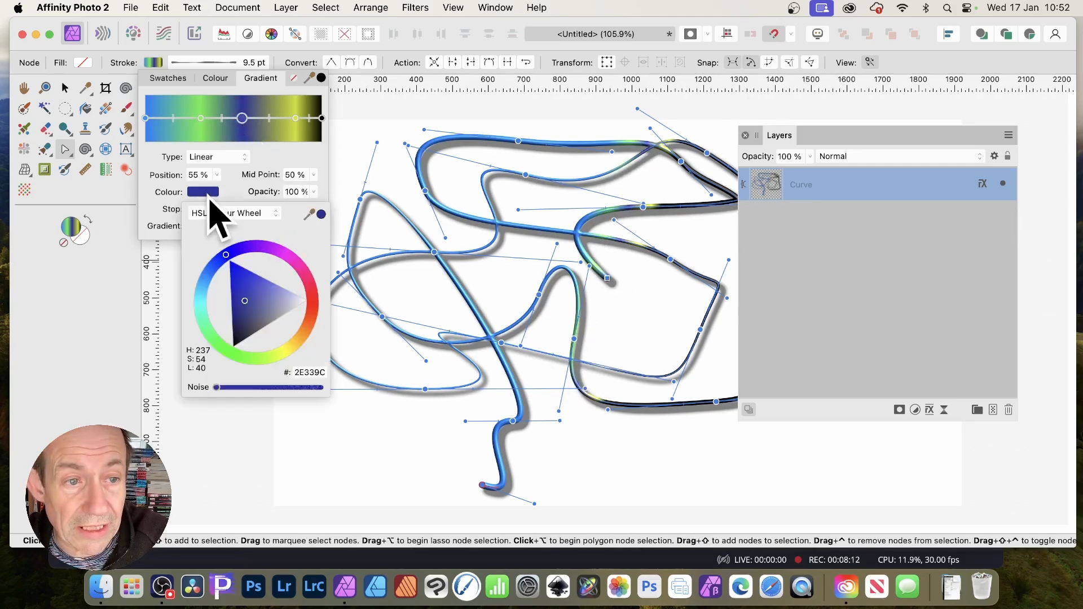
{"action": "left_click", "coordinate": [201, 303]}
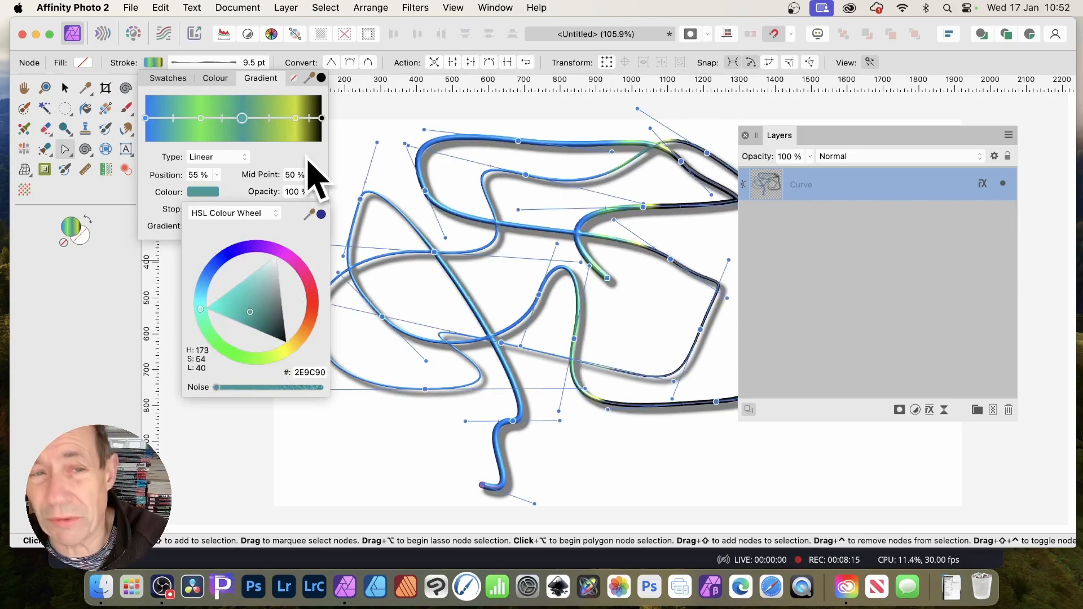
Step: Try the teal gradient stop at 34 % opacity, restore it to 100 % and close the stroke gradient settings
{"action": "left_click", "coordinate": [314, 193]}
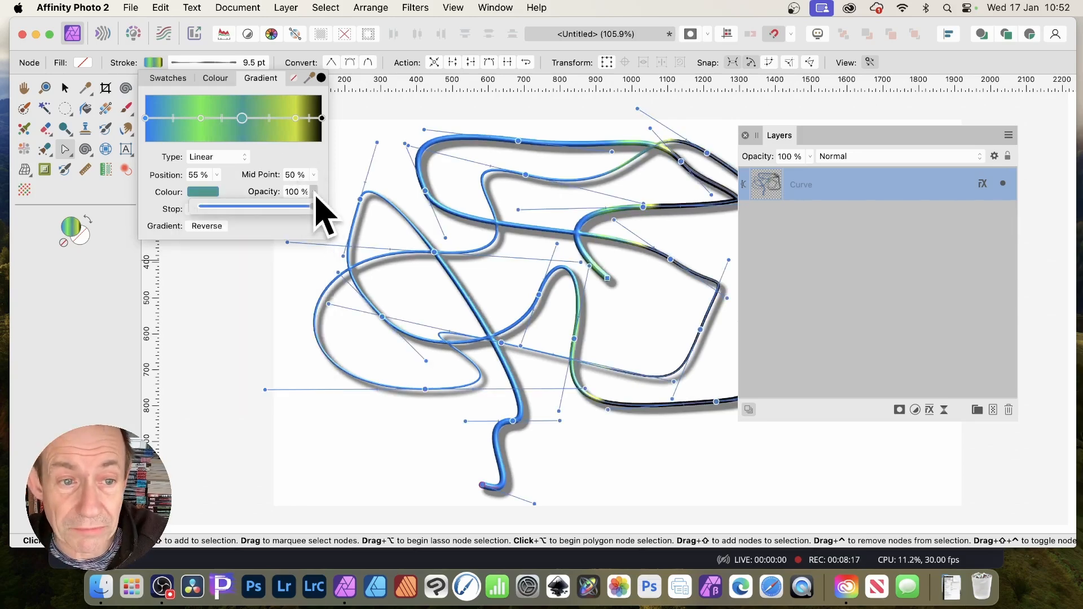
{"action": "left_click_drag", "start_coordinate": [310, 207], "coordinate": [237, 233]}
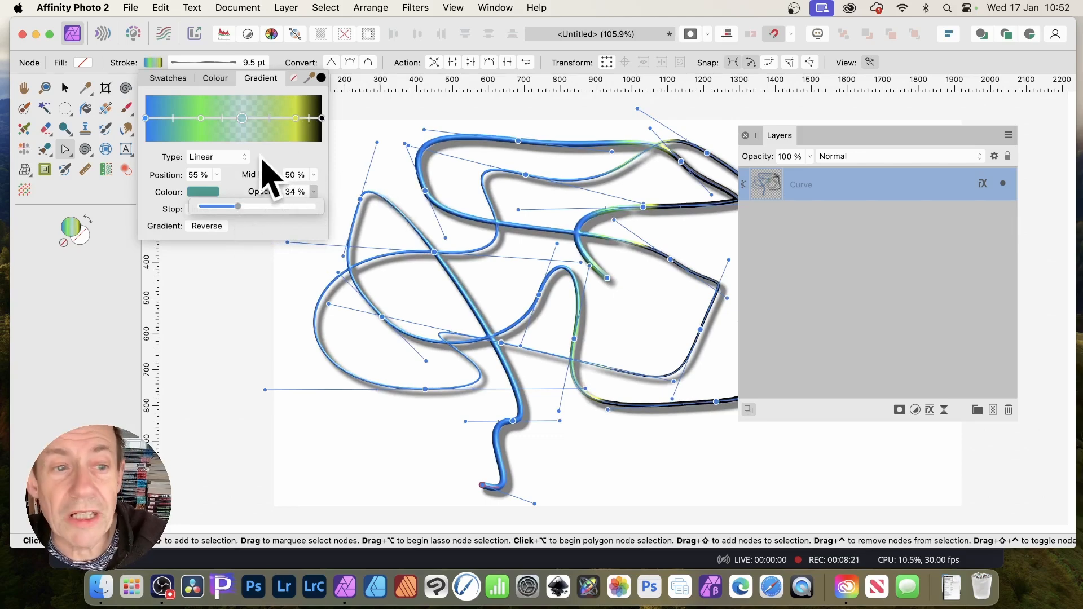
{"action": "left_click_drag", "start_coordinate": [237, 207], "coordinate": [347, 210]}
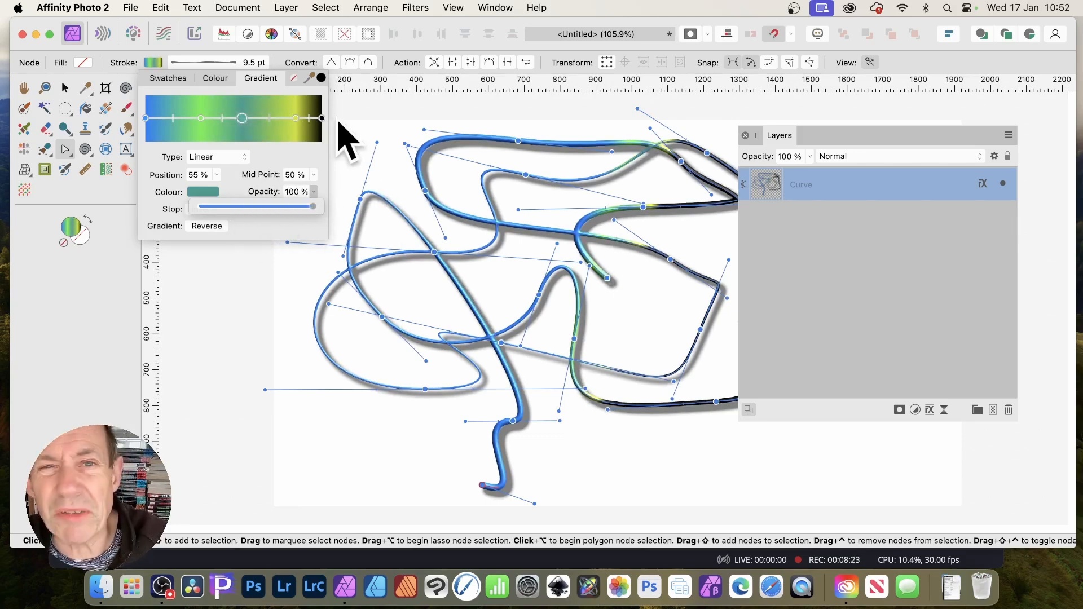
{"action": "left_click", "coordinate": [305, 155]}
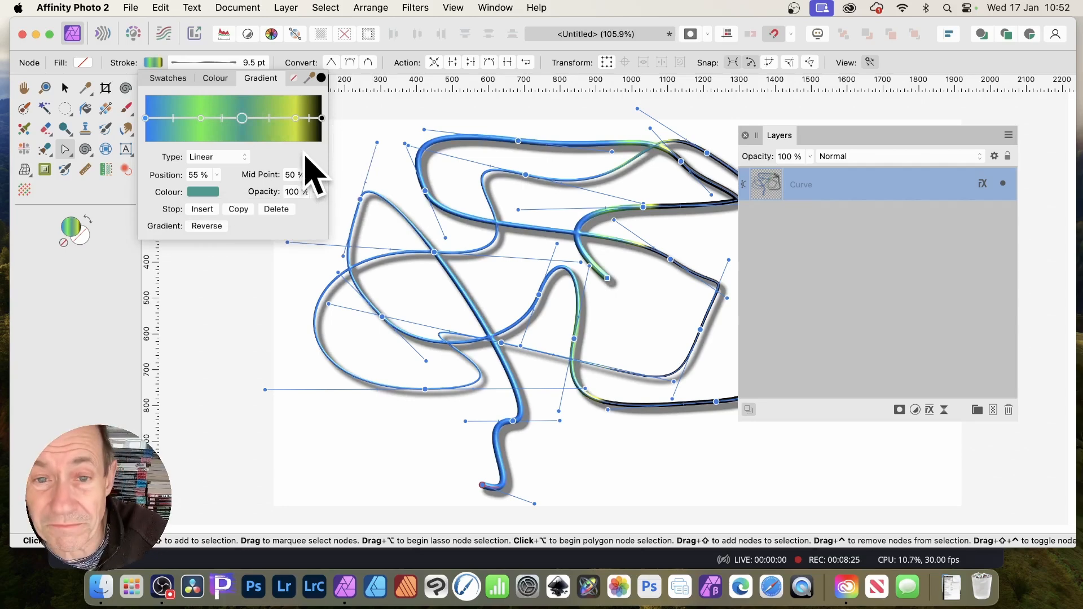
{"action": "left_click", "coordinate": [414, 73]}
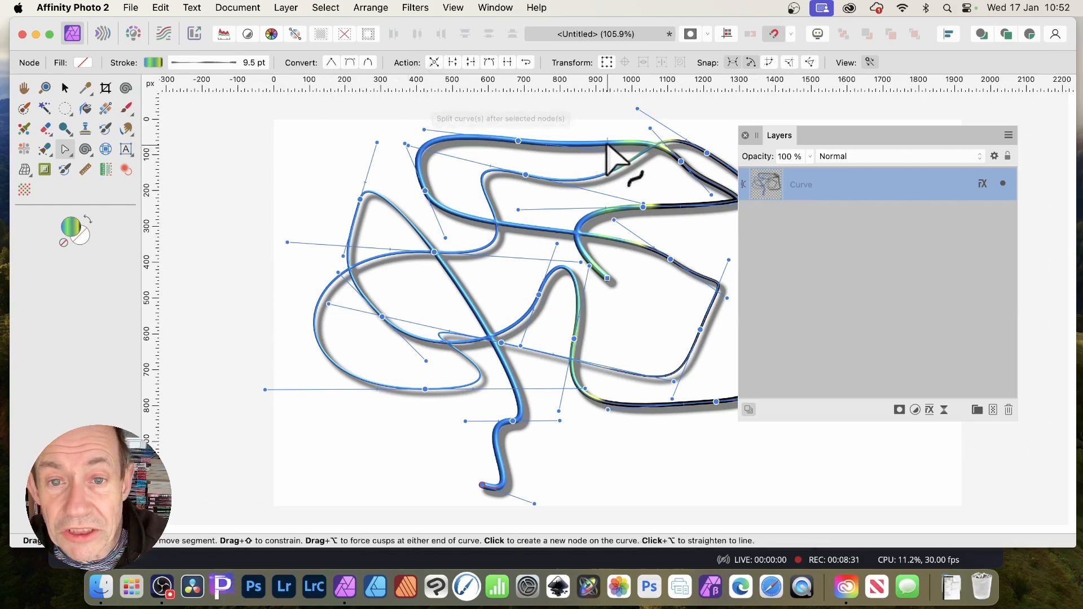
Step: Add extra nodes along the curve's segments, reselect all nodes and split the curve after every node into separate curves
{"action": "left_click", "coordinate": [438, 65]}
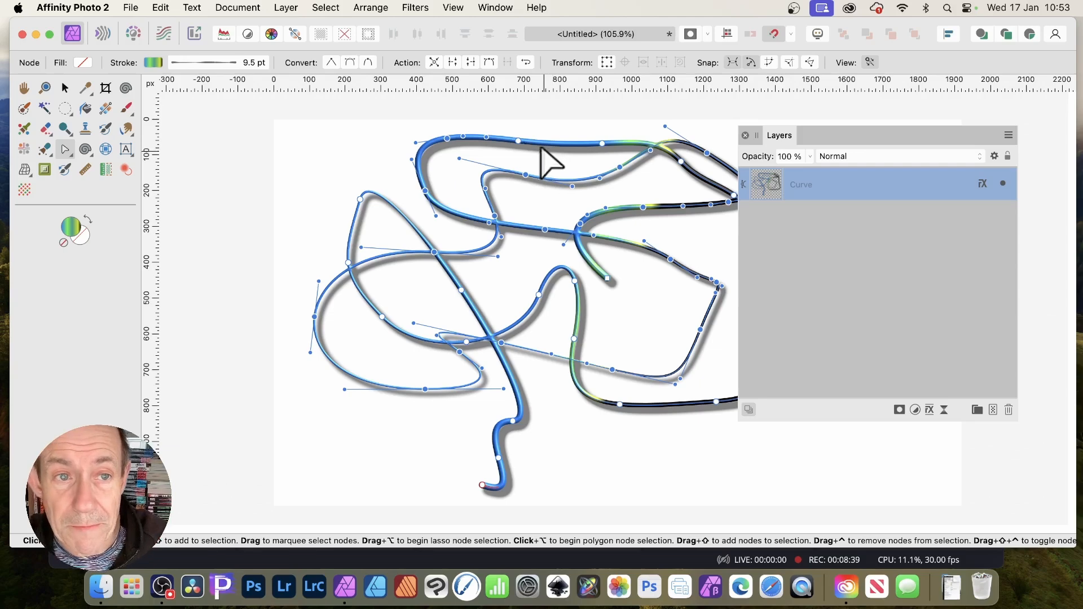
{"action": "left_click_drag", "start_coordinate": [274, 102], "coordinate": [930, 514]}
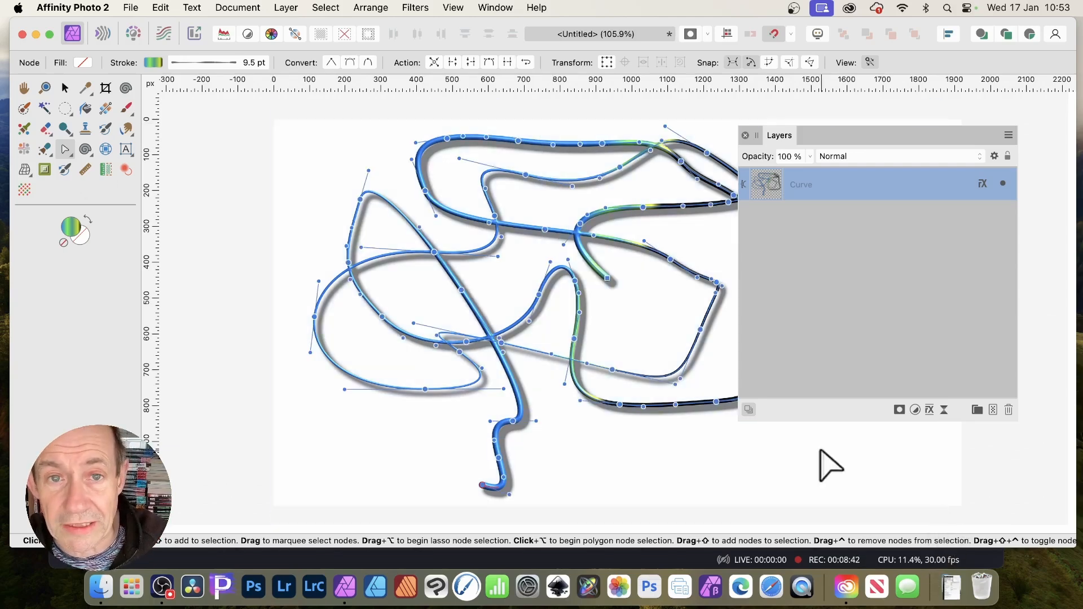
{"action": "left_click", "coordinate": [452, 62]}
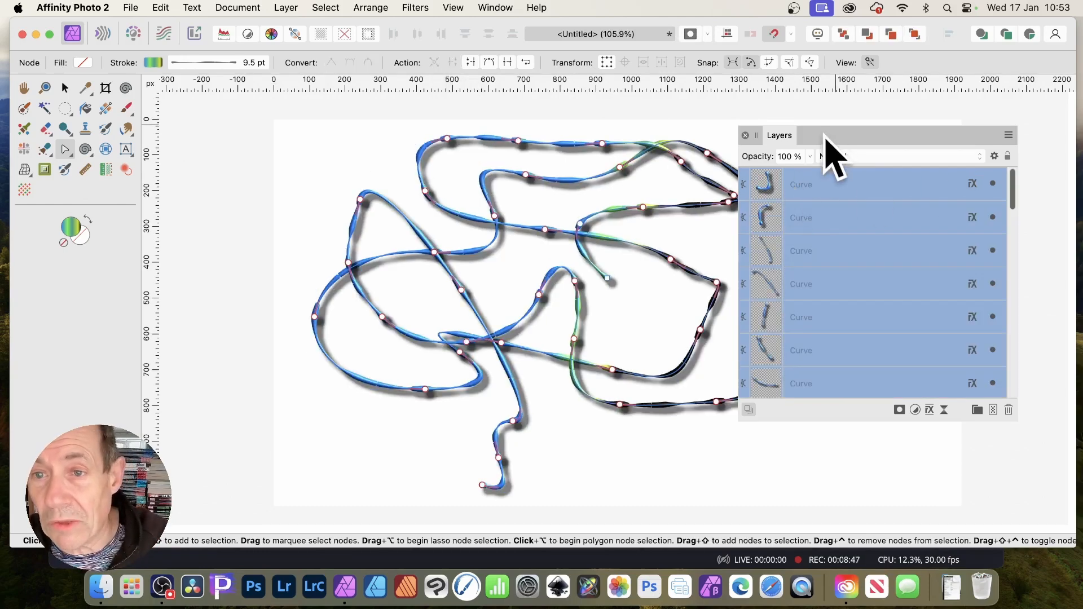
{"action": "left_click_drag", "start_coordinate": [824, 139], "coordinate": [876, 113]}
{"action": "scroll", "coordinate": [839, 248], "scroll_direction": "down", "scroll_amount": 10}
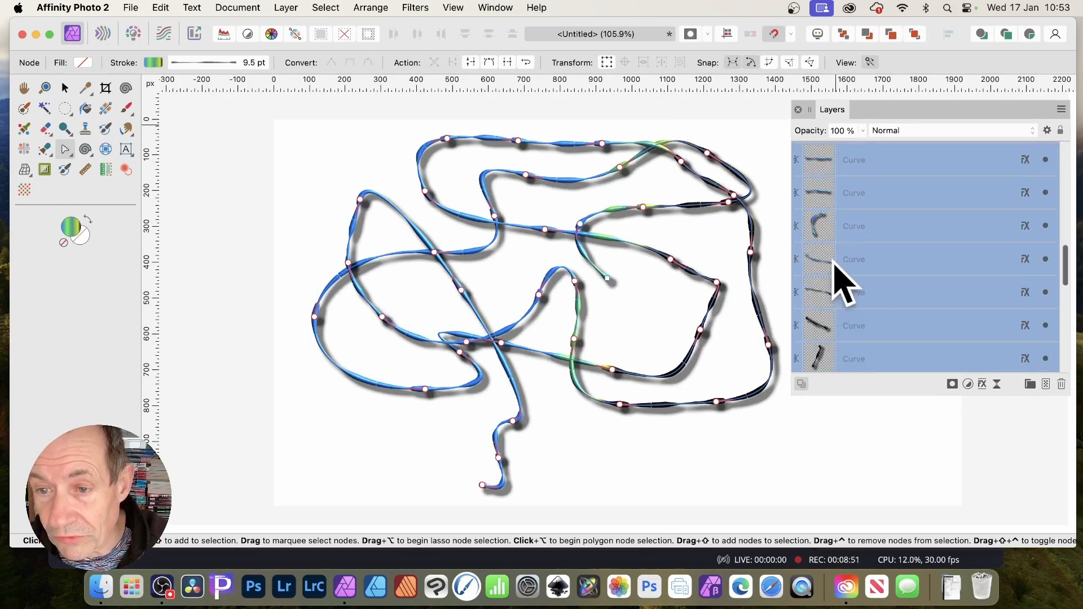
{"action": "scroll", "coordinate": [841, 276], "scroll_direction": "down", "scroll_amount": 5}
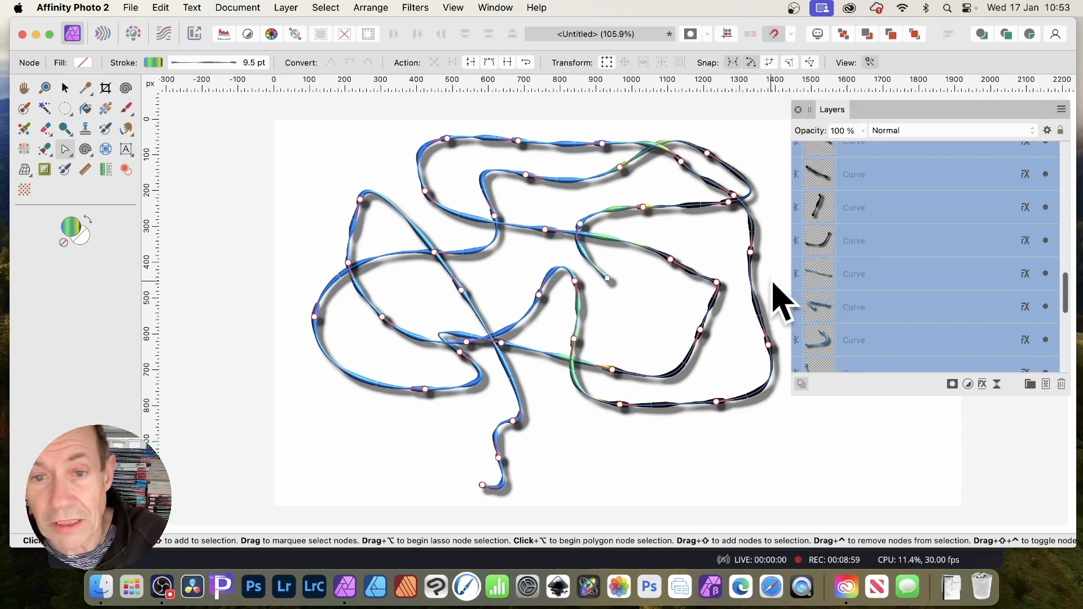
Step: Duplicate all the split curves with 22 copies, each rotated by a further 3°
{"action": "left_click", "coordinate": [65, 89]}
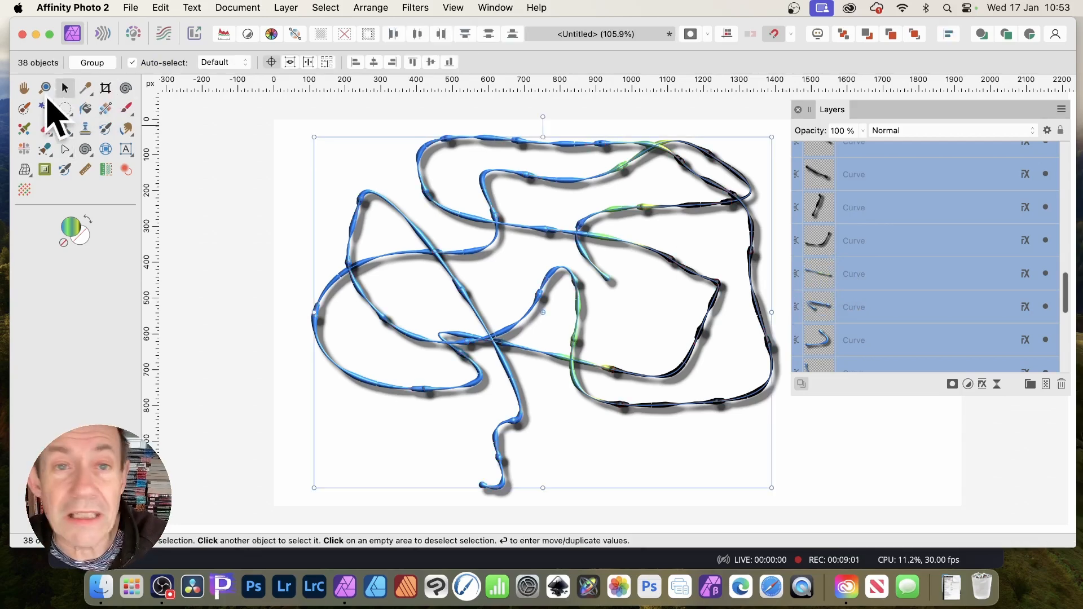
{"action": "key", "text": "Return"}
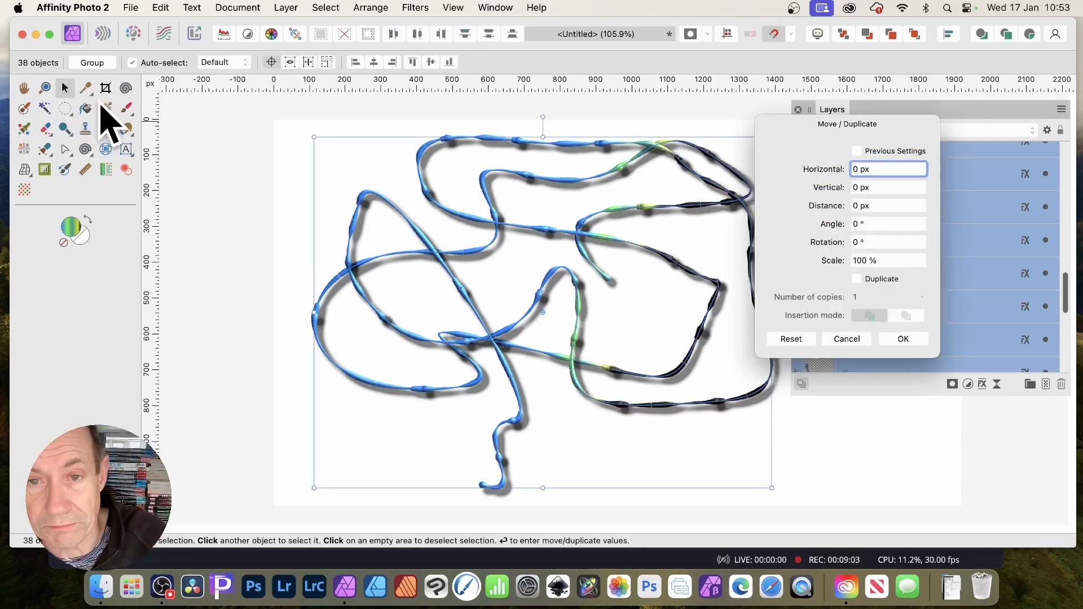
{"action": "left_click_drag", "start_coordinate": [851, 128], "coordinate": [804, 147]}
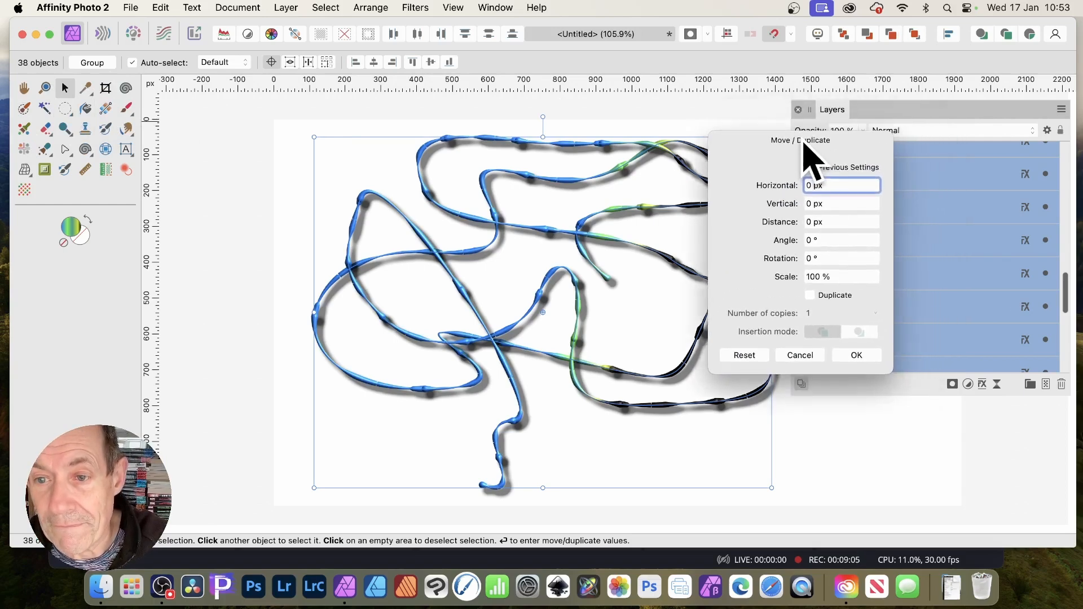
{"action": "left_click_drag", "start_coordinate": [790, 268], "coordinate": [797, 263]}
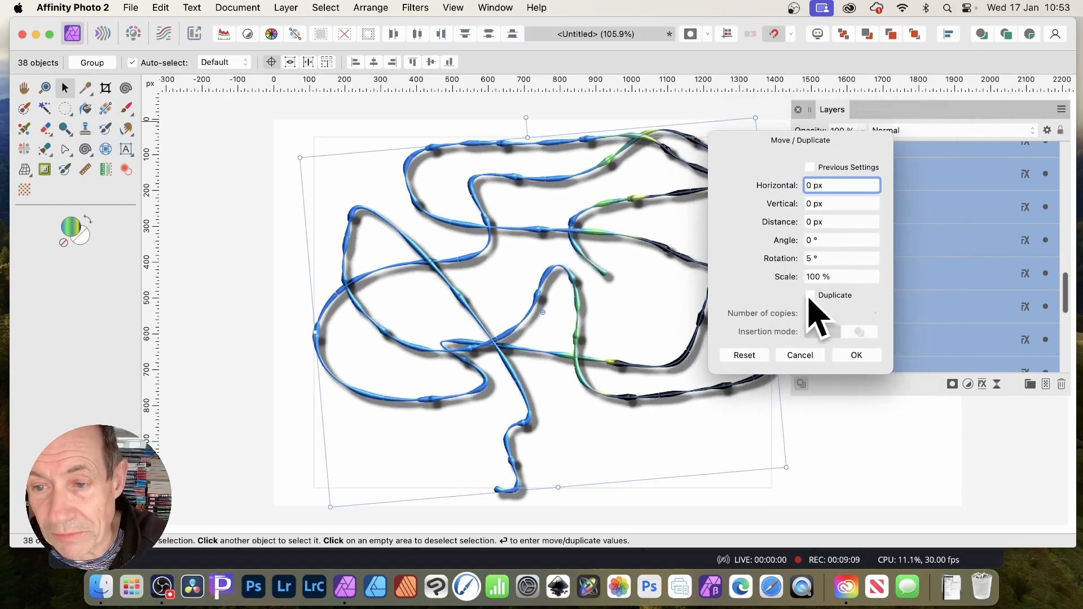
{"action": "left_click", "coordinate": [809, 295]}
{"action": "left_click_drag", "start_coordinate": [759, 314], "coordinate": [773, 320]}
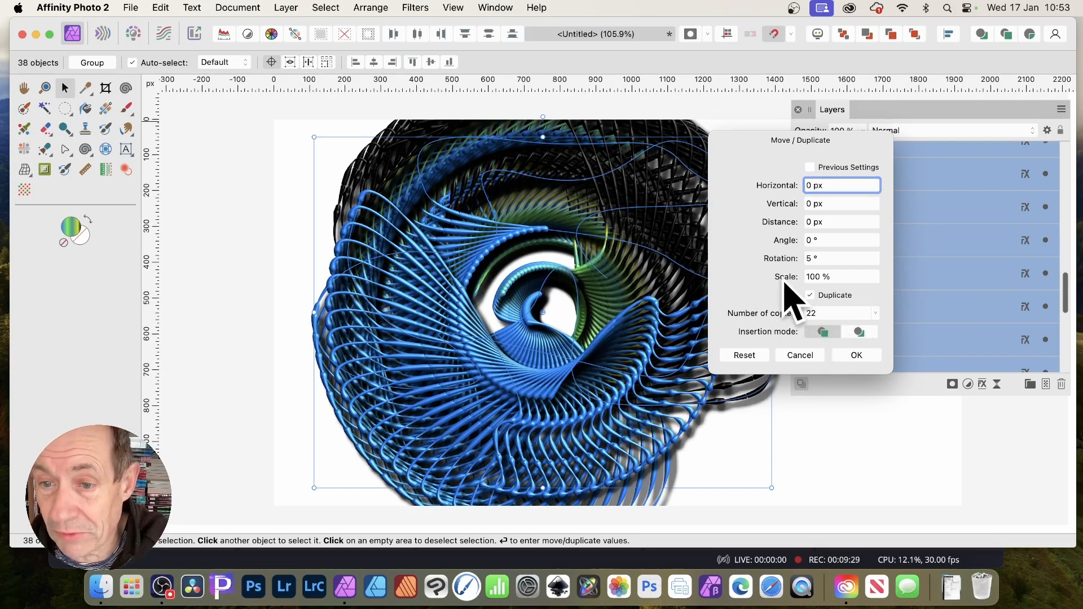
{"action": "left_click_drag", "start_coordinate": [791, 261], "coordinate": [789, 261]}
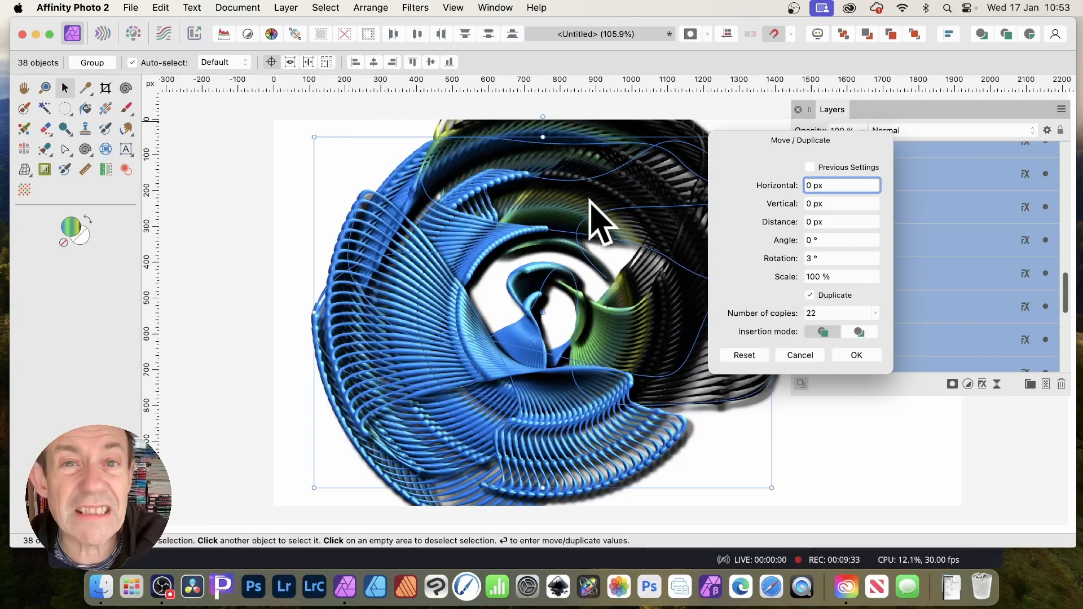
{"action": "left_click", "coordinate": [870, 358]}
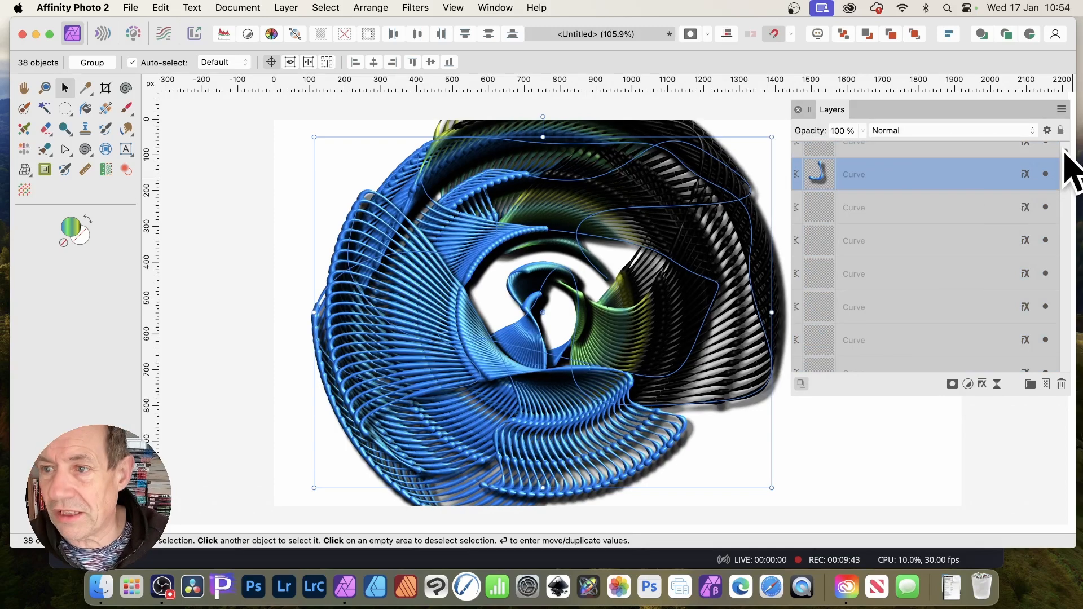
Step: Select every curve layer from first to last and change the black end stop of their stroke gradient to red F92525
{"action": "scroll", "coordinate": [1065, 151], "scroll_direction": "down", "scroll_amount": 1}
{"action": "left_click", "coordinate": [877, 169]}
{"action": "left_click_drag", "start_coordinate": [1064, 155], "coordinate": [1076, 389]}
{"action": "left_click", "coordinate": [864, 352], "text": "shift"}
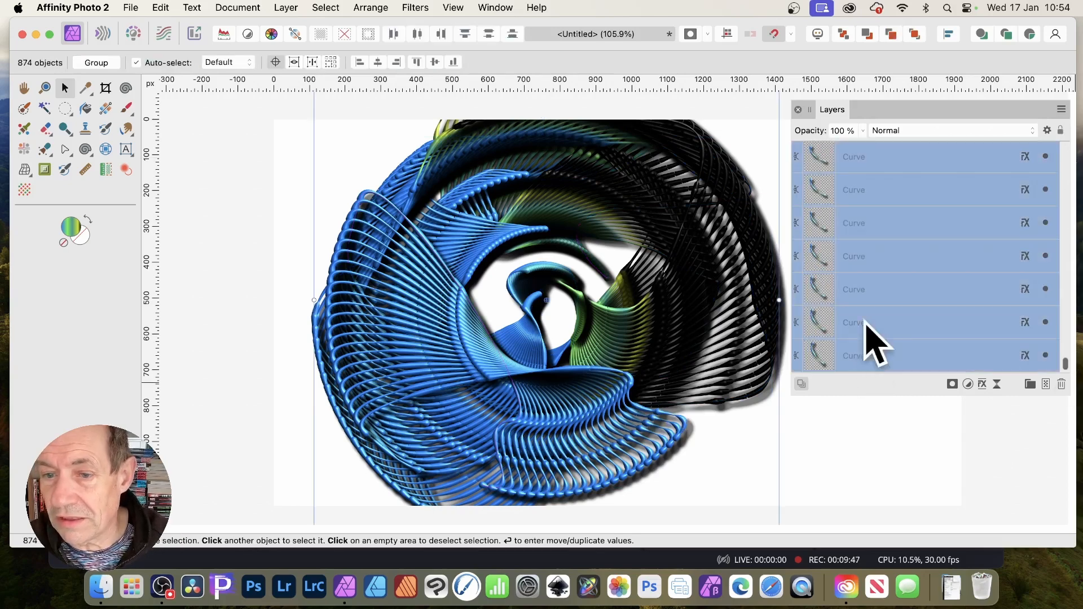
{"action": "left_click", "coordinate": [65, 155]}
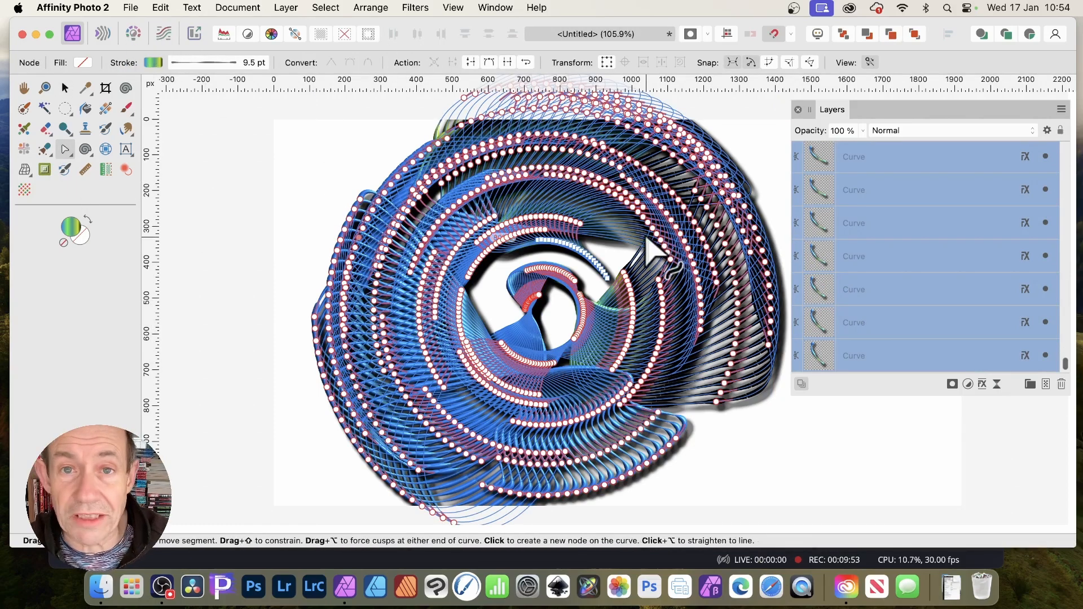
{"action": "left_click", "coordinate": [153, 63]}
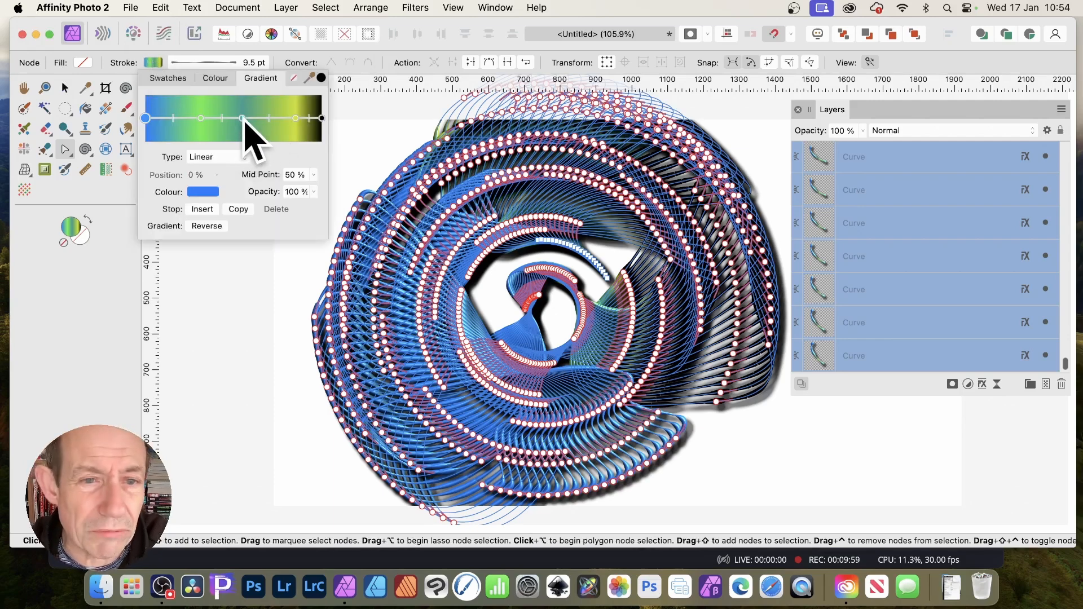
{"action": "left_click", "coordinate": [322, 118]}
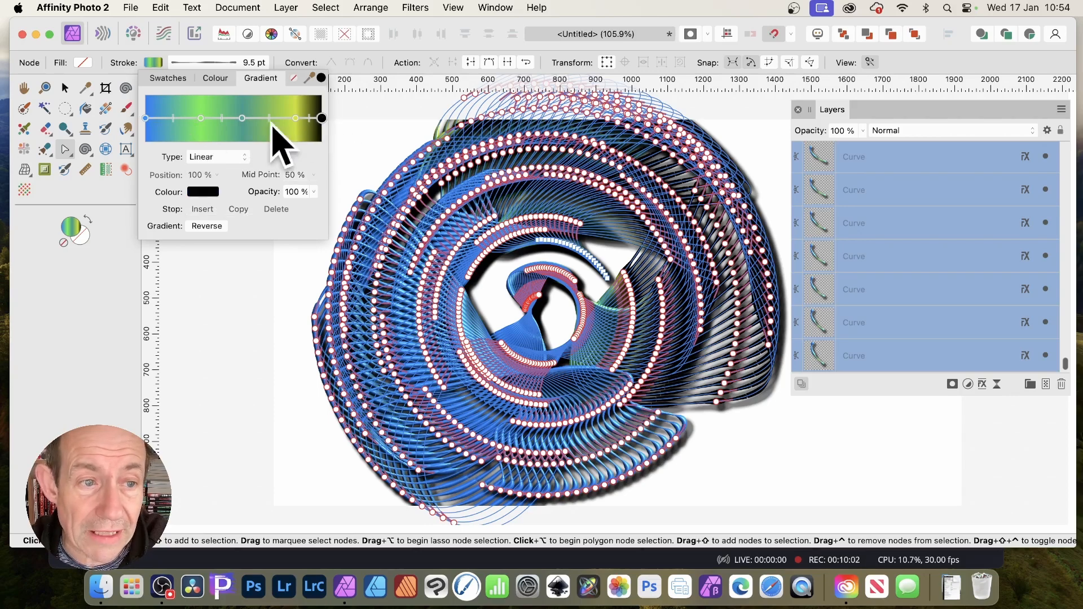
{"action": "left_click", "coordinate": [203, 191]}
{"action": "left_click_drag", "start_coordinate": [283, 304], "coordinate": [294, 308]}
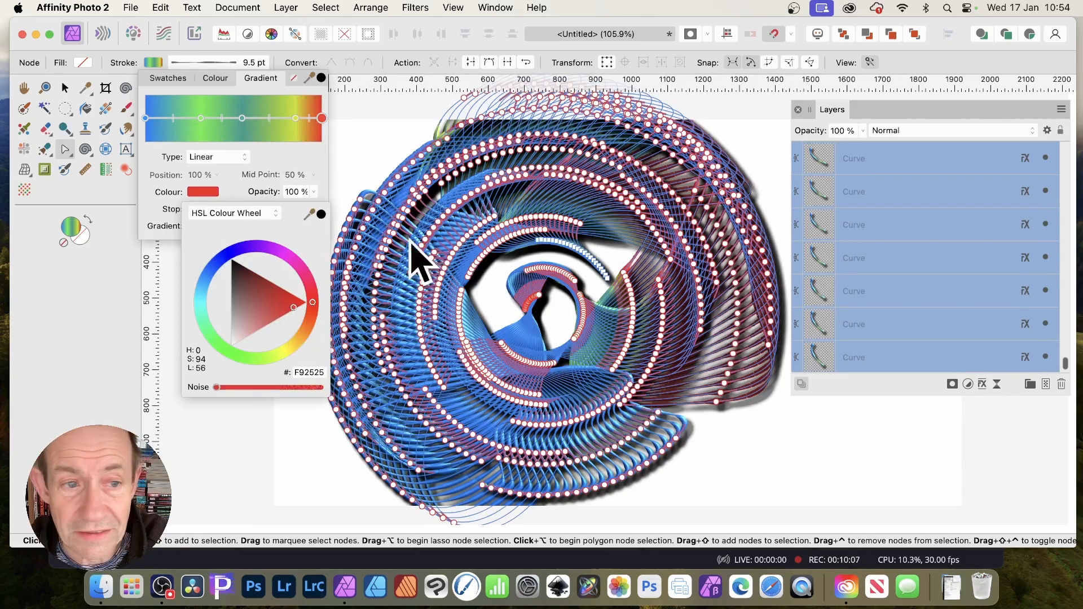
Step: Refine the red end stop of the selected curves' stroke gradient to F21212 and close the gradient settings
{"action": "left_click", "coordinate": [286, 305]}
{"action": "left_click_drag", "start_coordinate": [288, 307], "coordinate": [297, 303]}
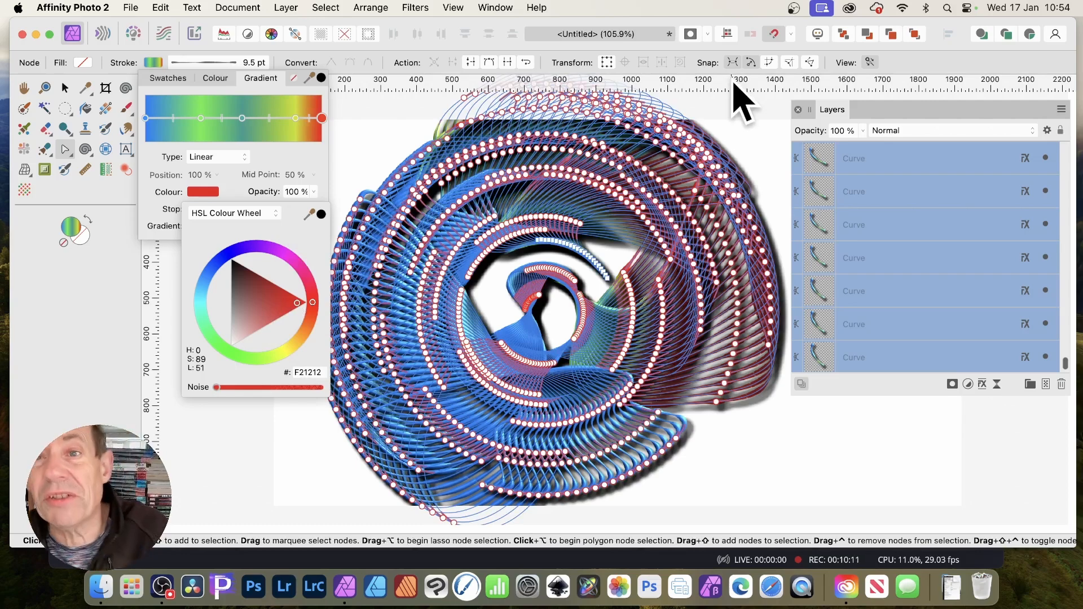
{"action": "left_click", "coordinate": [371, 48]}
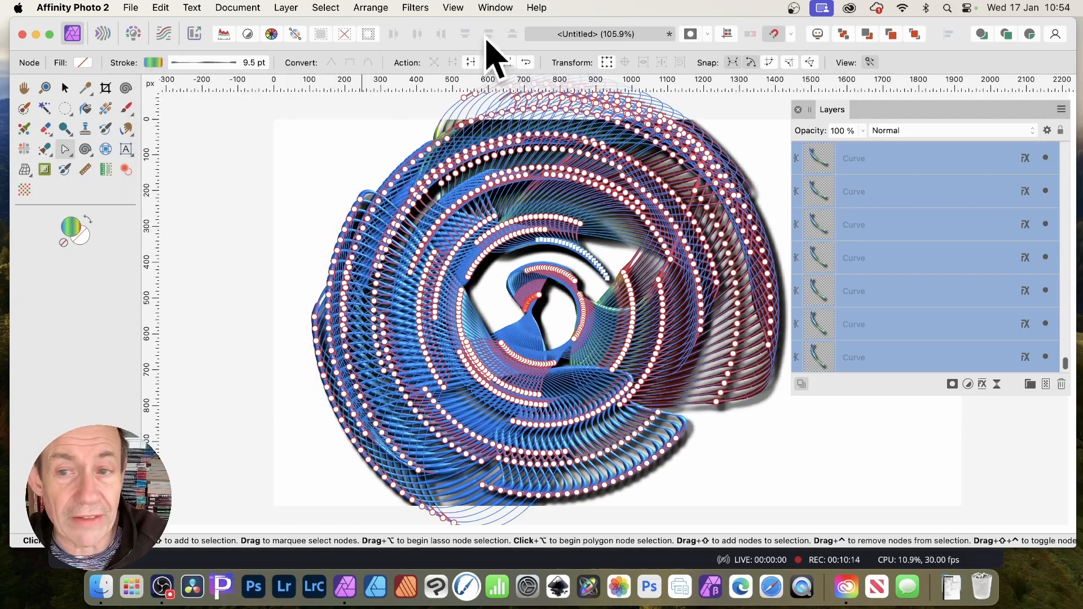
Step: Add a Pillow Bevel / Emboss effect to all curves with 12.6 px radius, a curved profile, azimuth -65.6° and elevation 75.3°
{"action": "left_click", "coordinate": [983, 387]}
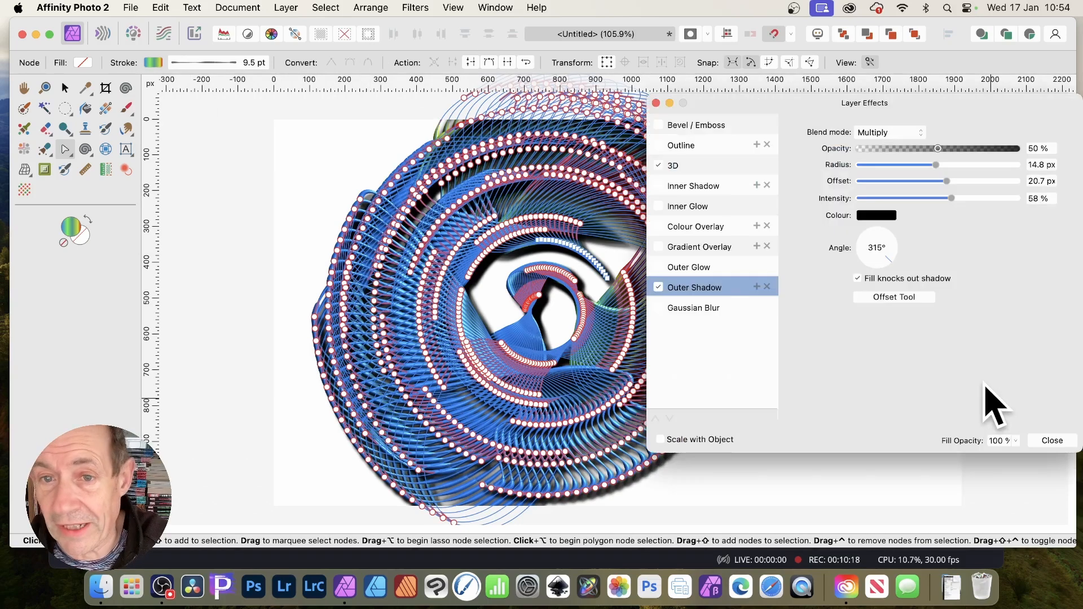
{"action": "left_click", "coordinate": [689, 125]}
{"action": "left_click_drag", "start_coordinate": [919, 148], "coordinate": [936, 149]}
{"action": "left_click", "coordinate": [877, 217]}
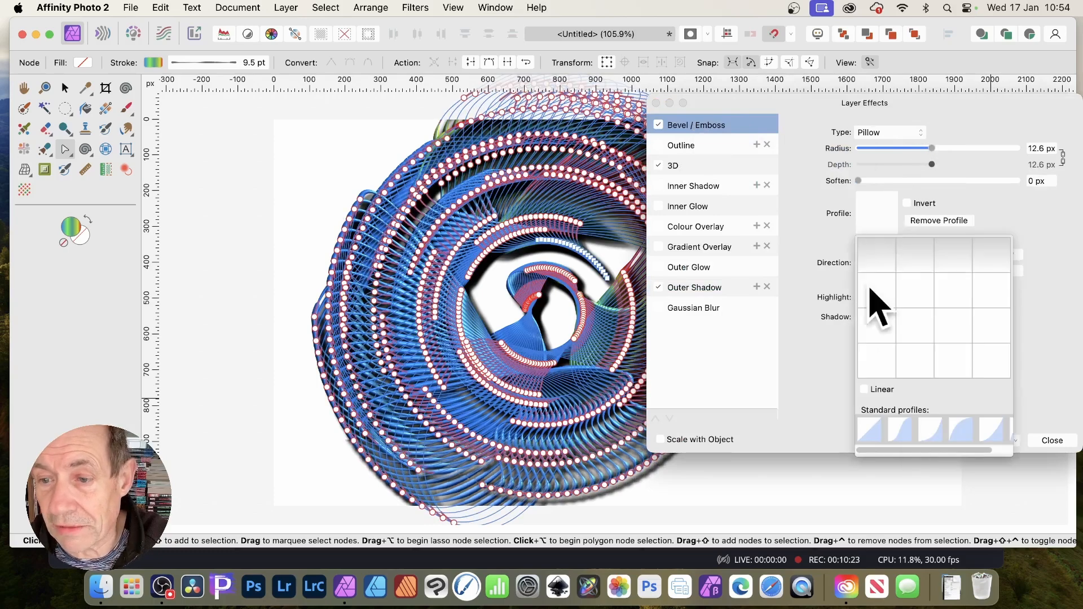
{"action": "left_click", "coordinate": [910, 431]}
{"action": "left_click", "coordinate": [1064, 382]}
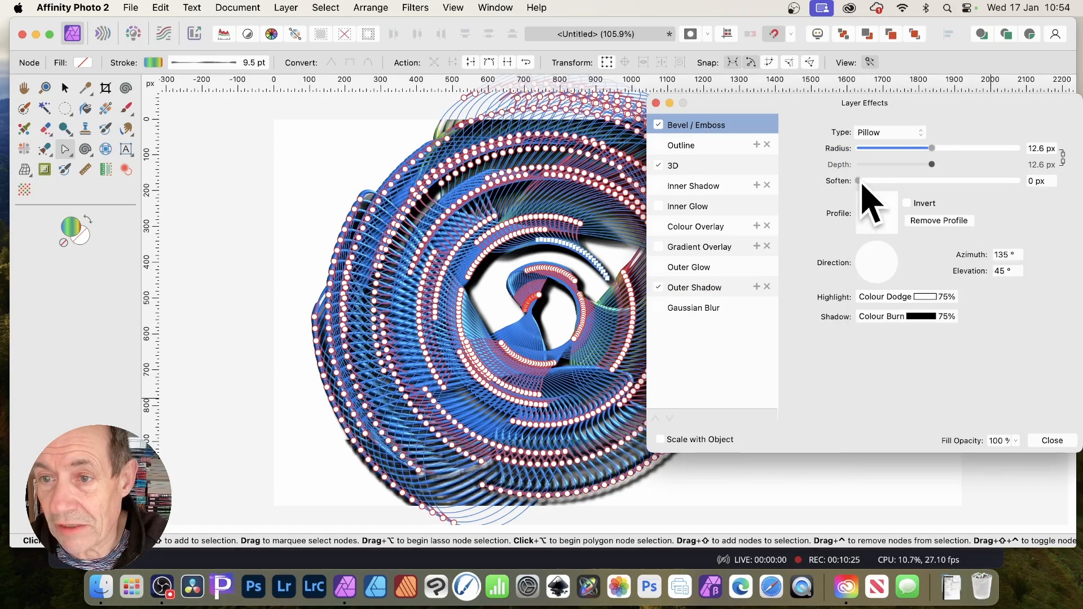
{"action": "left_click_drag", "start_coordinate": [875, 265], "coordinate": [888, 286]}
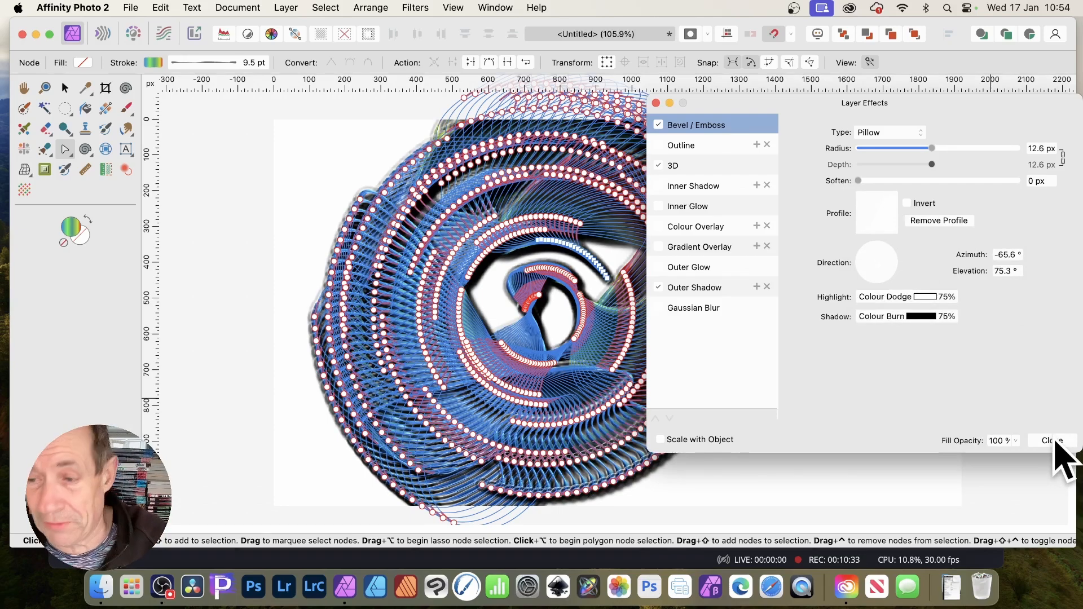
{"action": "left_click", "coordinate": [1053, 440]}
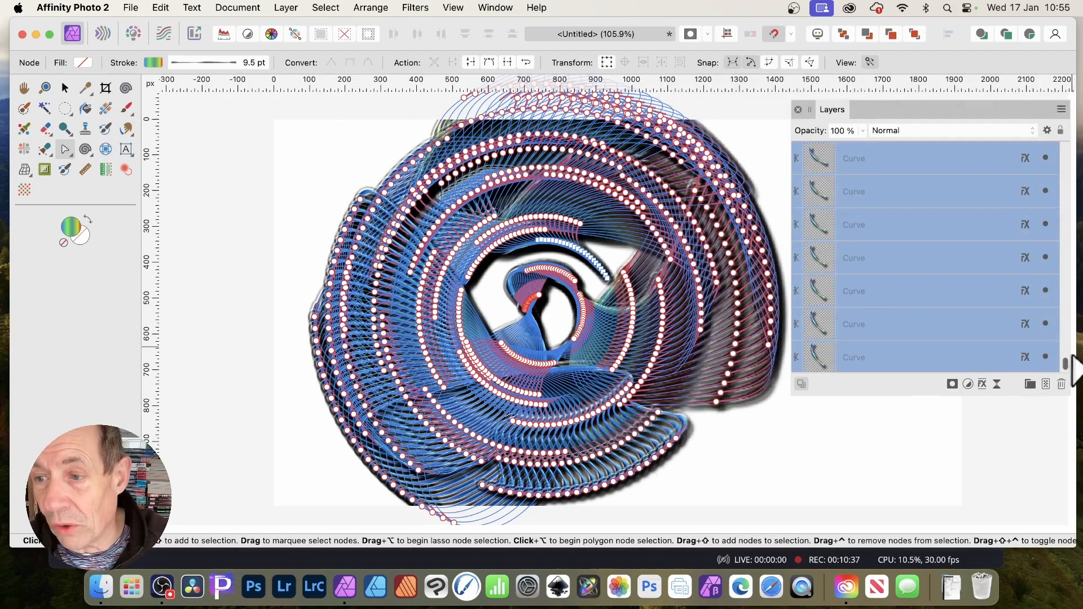
Step: Group all the curve layers and rasterise the group into a single pixel layer
{"action": "right_click", "coordinate": [882, 159]}
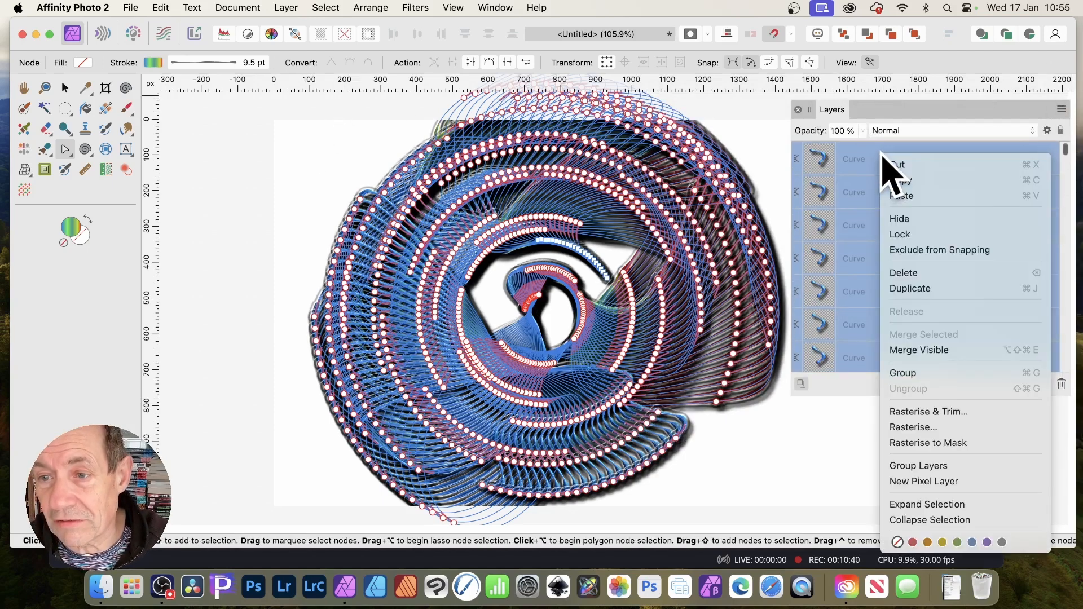
{"action": "left_click", "coordinate": [923, 374]}
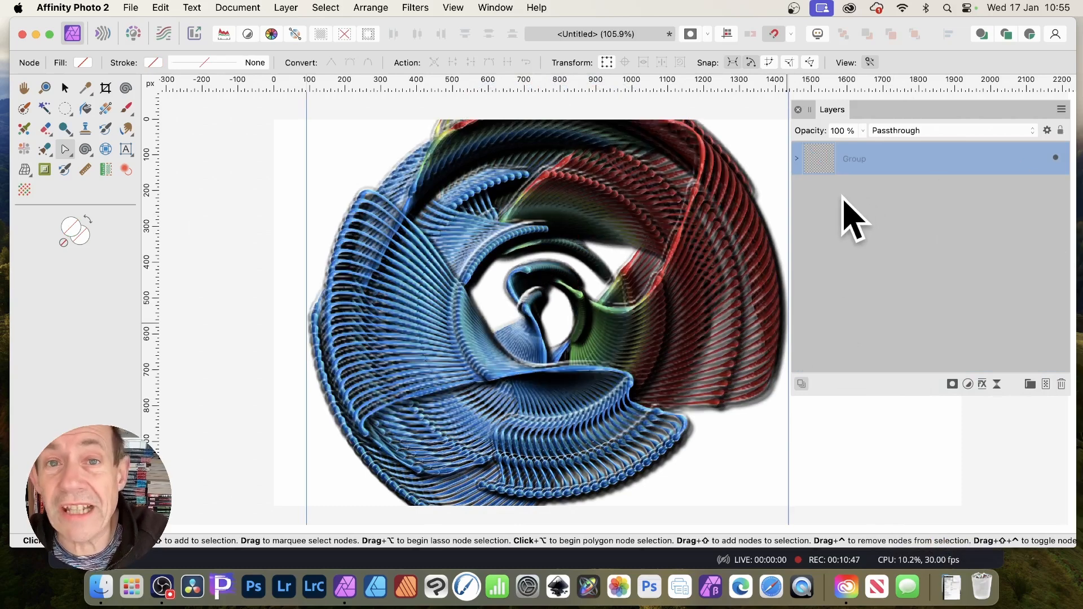
{"action": "left_click", "coordinate": [288, 8]}
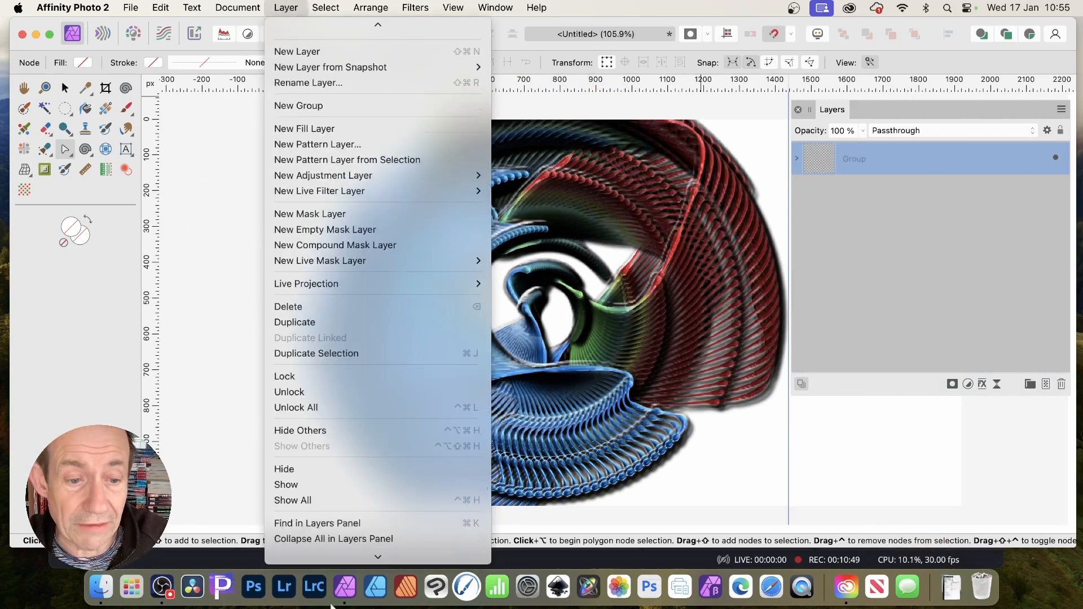
{"action": "left_click", "coordinate": [337, 538]}
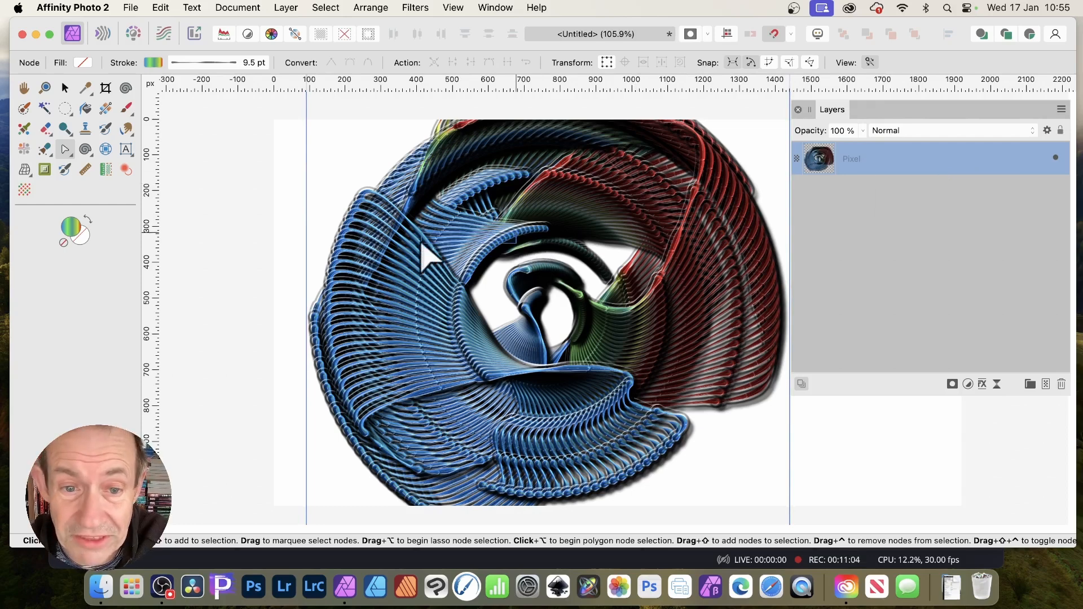
Step: Try two offset copies of the pixel artwork across the canvas and delete both copies
{"action": "left_click", "coordinate": [64, 89]}
{"action": "mouse_move", "coordinate": [504, 252]}
{"action": "left_mouse_down"}
{"action": "mouse_move", "coordinate": [425, 339]}
{"action": "mouse_move", "coordinate": [357, 217]}
{"action": "mouse_move", "coordinate": [575, 158]}
{"action": "mouse_move", "coordinate": [507, 181]}
{"action": "mouse_move", "coordinate": [624, 376]}
{"action": "left_mouse_up"}
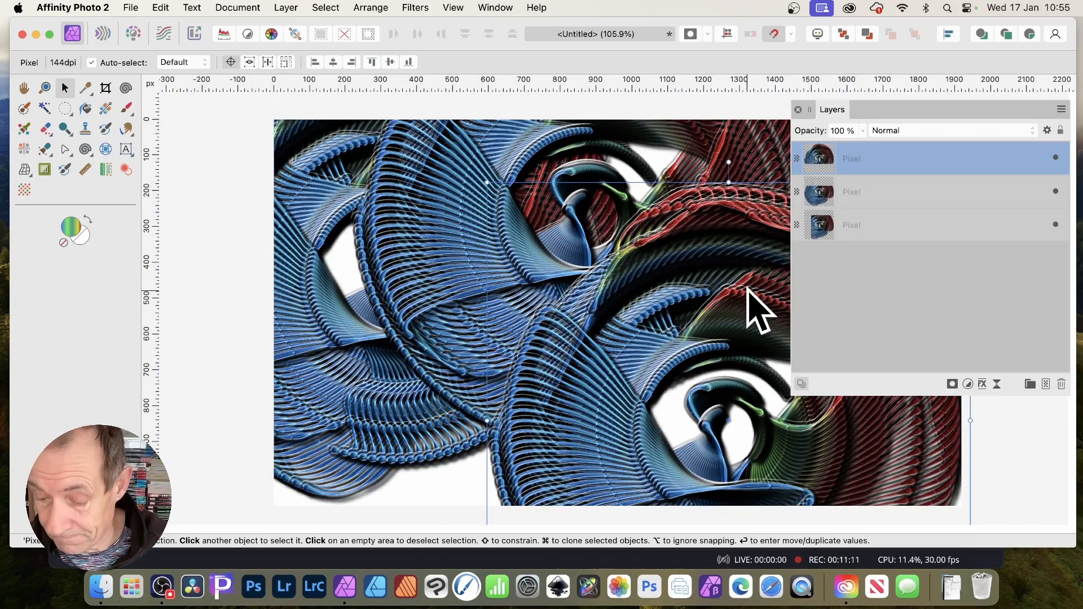
{"action": "key", "text": "Delete"}
{"action": "key", "text": "Delete"}
Step: Scale the pixel artwork down to about 1030 px wide and position it fully inside the canvas near the middle
{"action": "left_click_drag", "start_coordinate": [341, 311], "coordinate": [483, 358]}
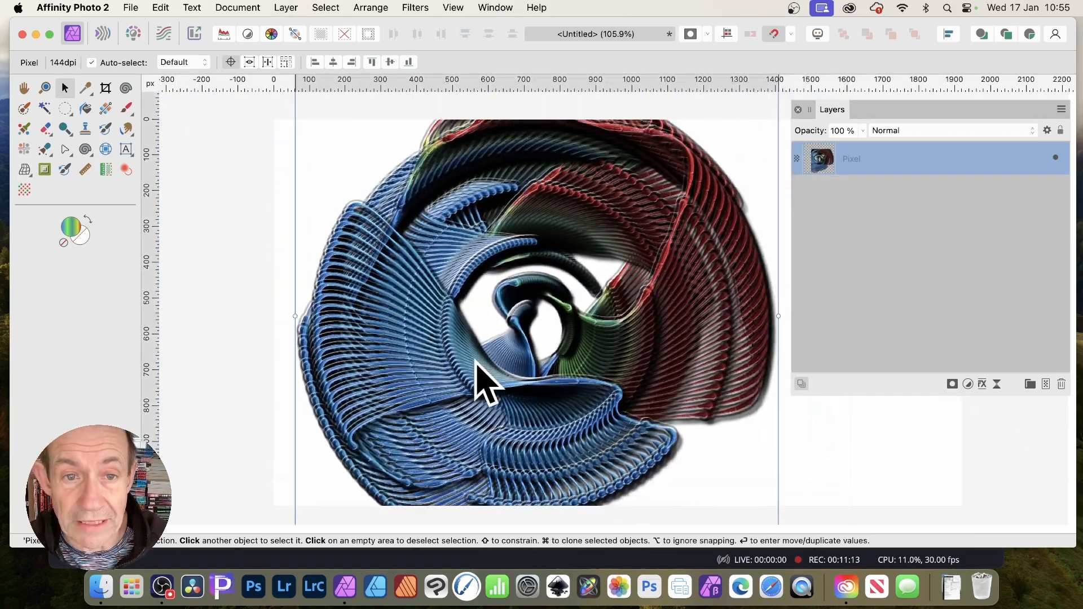
{"action": "left_click_drag", "start_coordinate": [269, 121], "coordinate": [381, 230]}
{"action": "left_click_drag", "start_coordinate": [577, 395], "coordinate": [556, 290]}
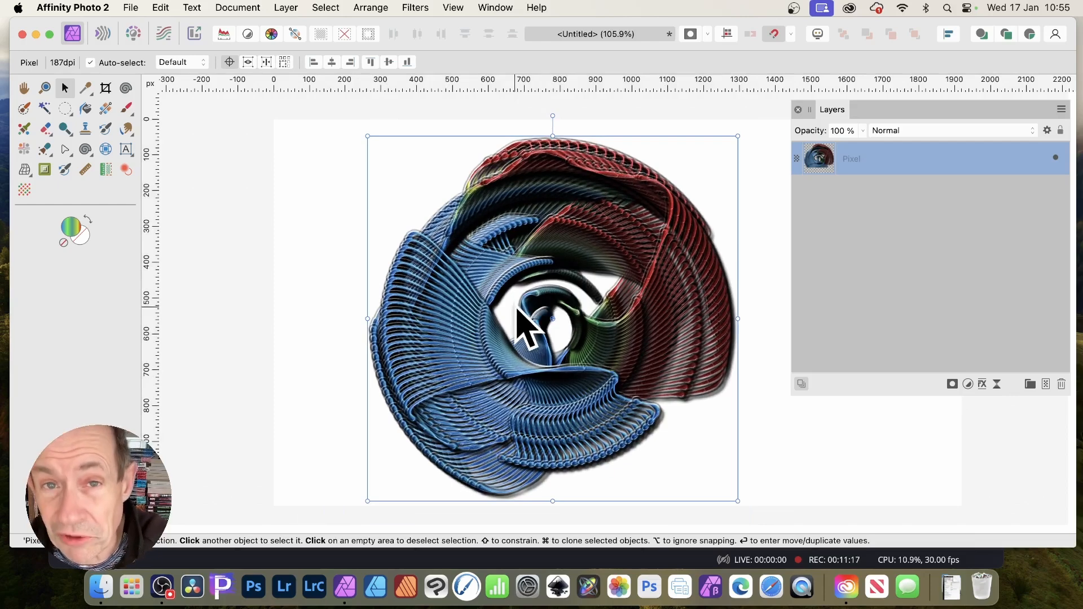
Step: Duplicate the pixel artwork with 4 copies, each rotated by -39° and scaled to 118 %
{"action": "key", "text": "Return"}
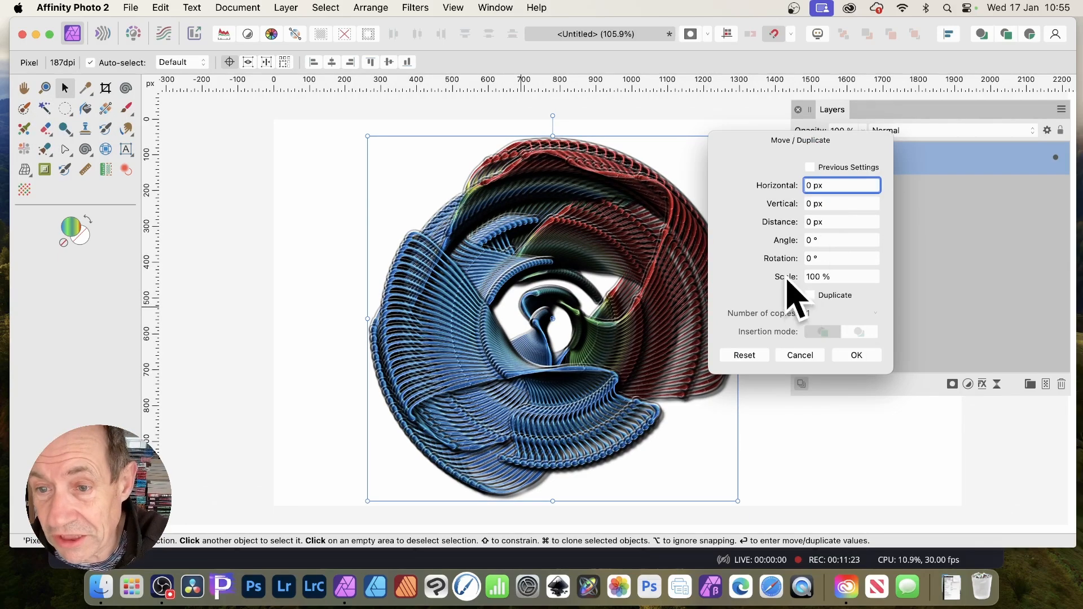
{"action": "left_click_drag", "start_coordinate": [788, 280], "coordinate": [756, 264]}
{"action": "left_click", "coordinate": [810, 295]}
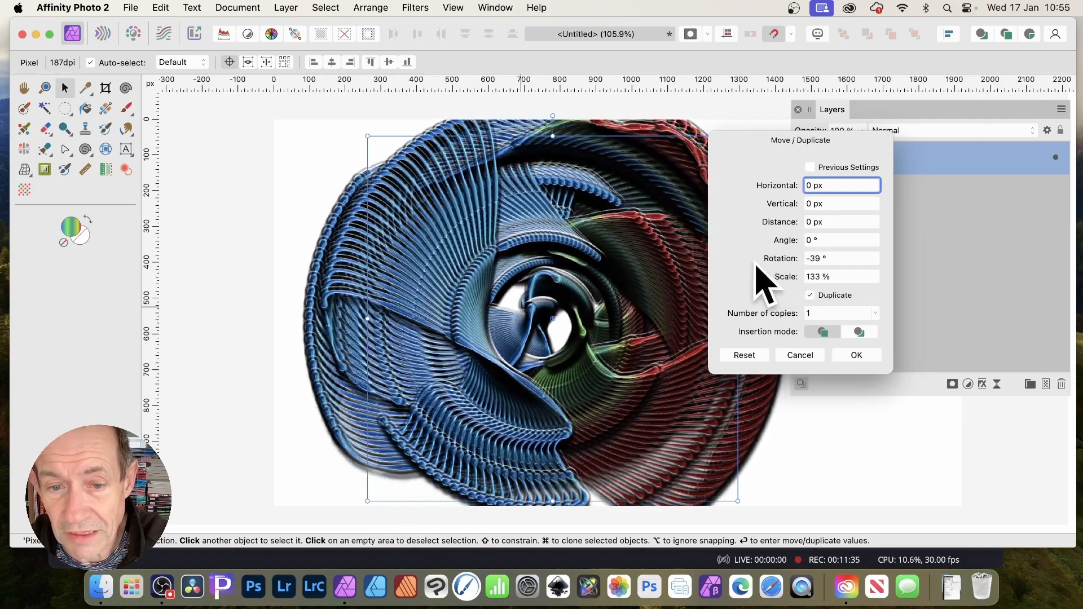
{"action": "left_click", "coordinate": [855, 350]}
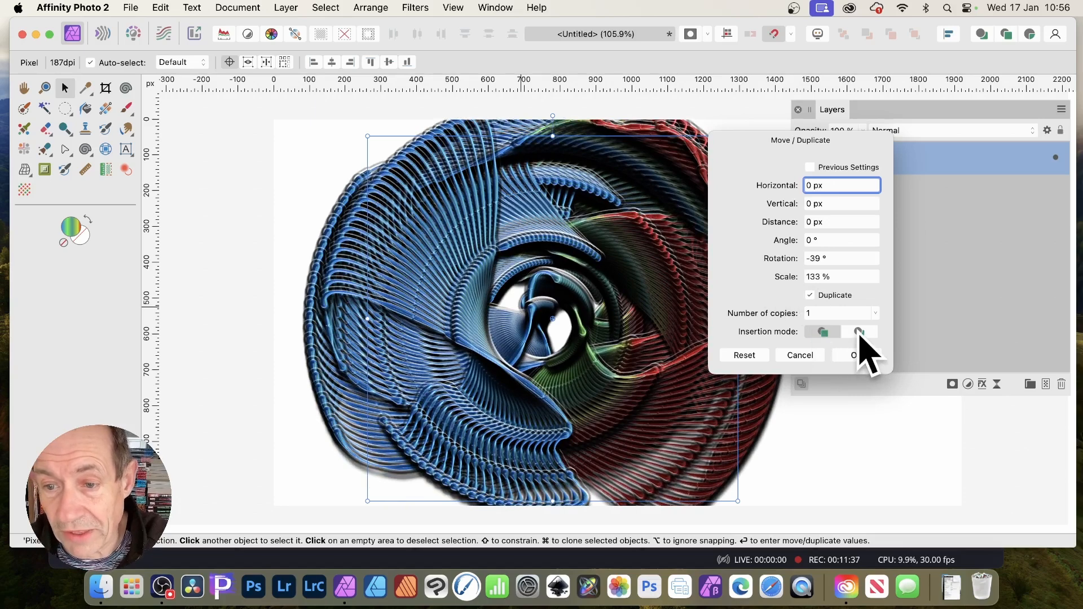
{"action": "left_click_drag", "start_coordinate": [785, 314], "coordinate": [780, 276]}
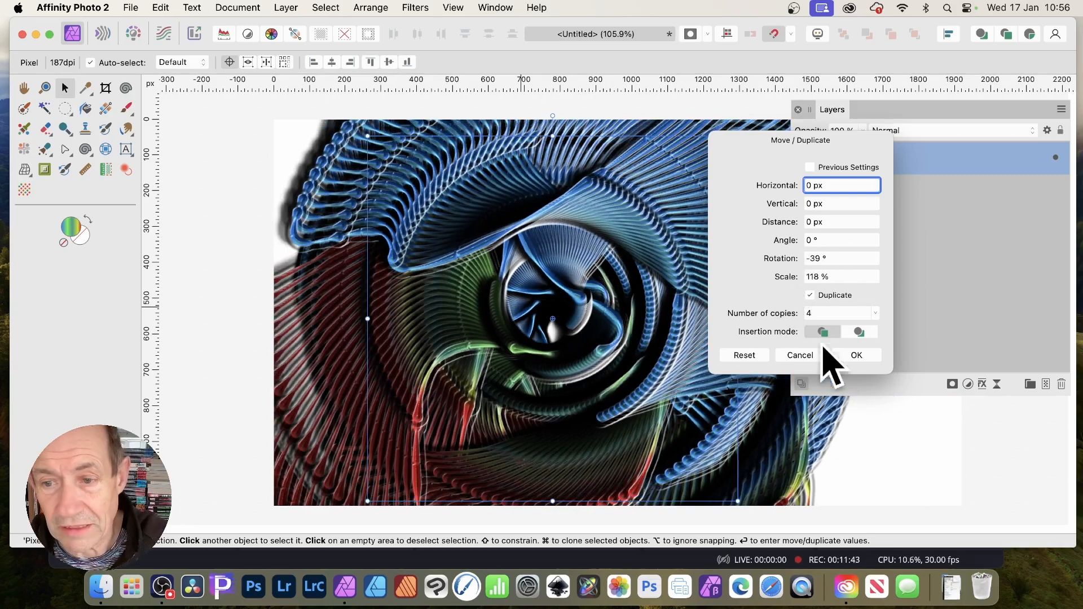
{"action": "left_click", "coordinate": [855, 355]}
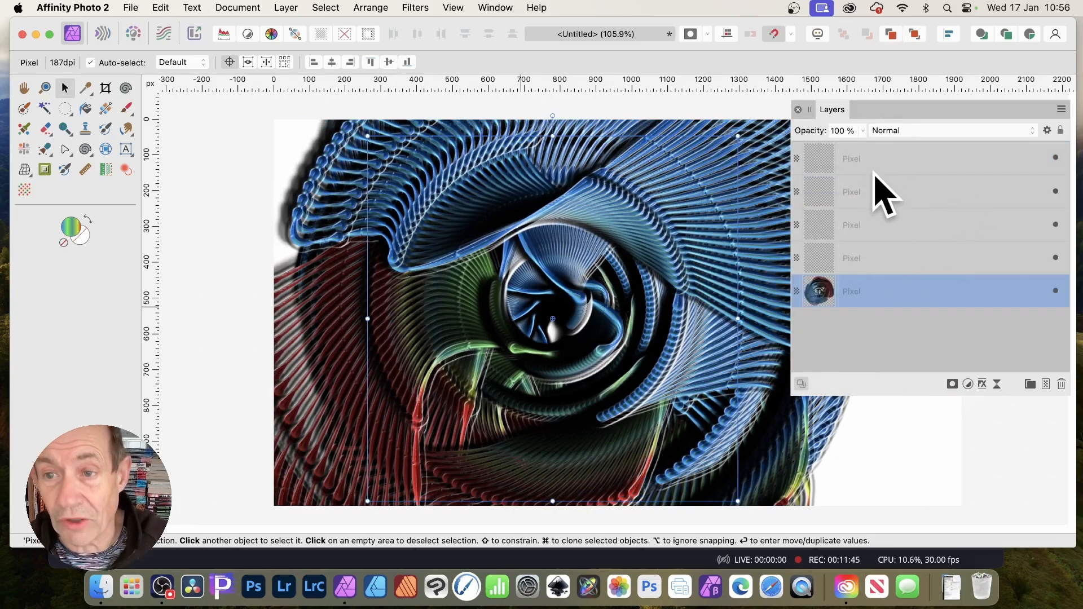
Step: Select all five pixel layers and set their blend mode to Lighten
{"action": "left_click", "coordinate": [878, 159]}
{"action": "left_click", "coordinate": [878, 293], "text": "shift"}
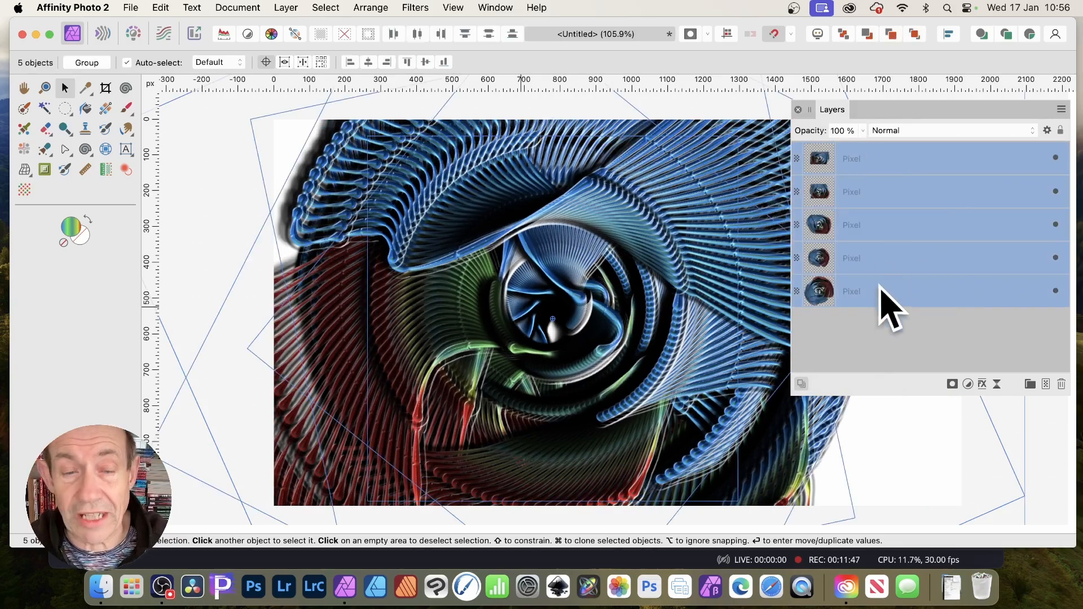
{"action": "left_click", "coordinate": [914, 132]}
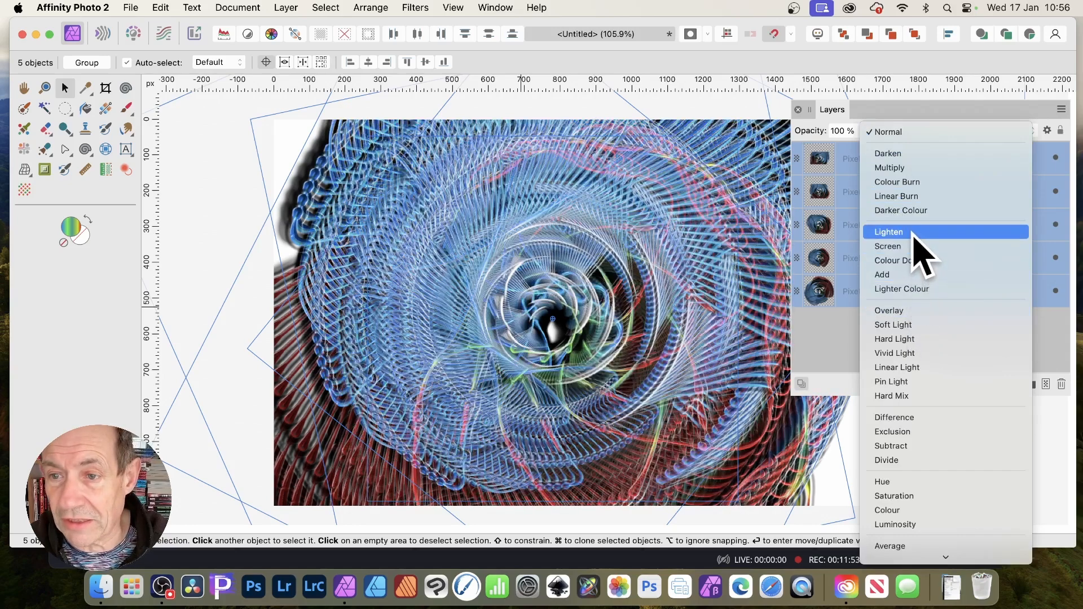
{"action": "left_click", "coordinate": [931, 252]}
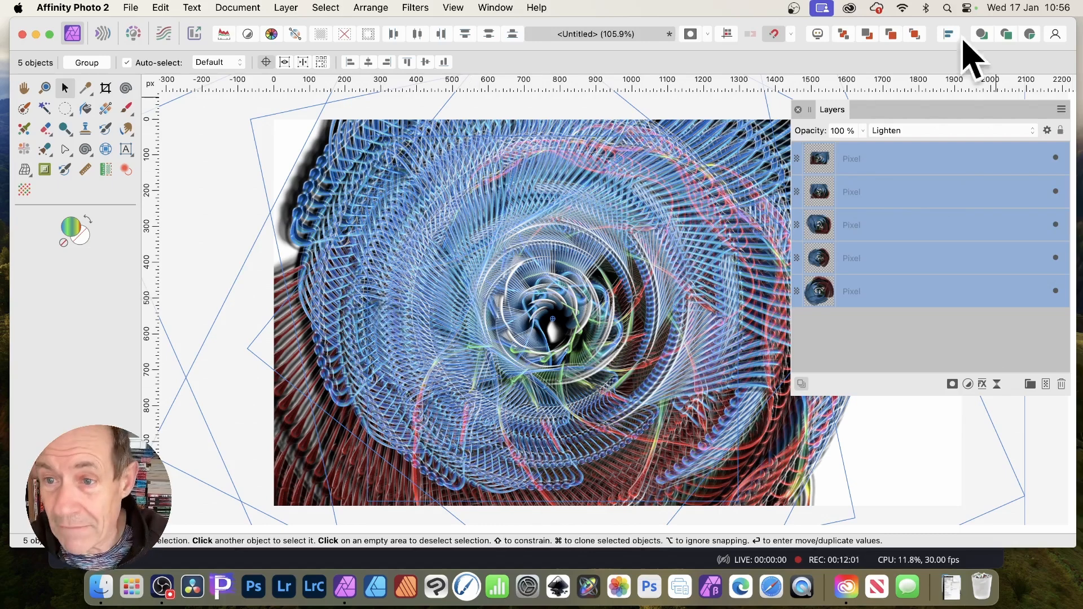
Step: Group the five blended pixel layers and rasterise the group into one pixel layer
{"action": "right_click", "coordinate": [853, 163]}
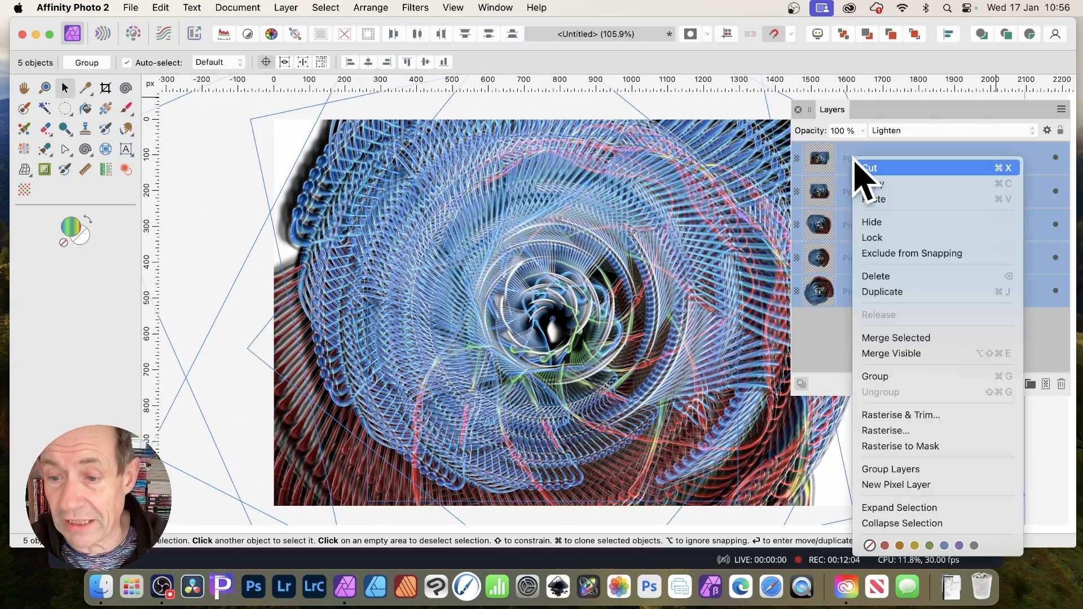
{"action": "left_click", "coordinate": [890, 381]}
{"action": "right_click", "coordinate": [872, 162]}
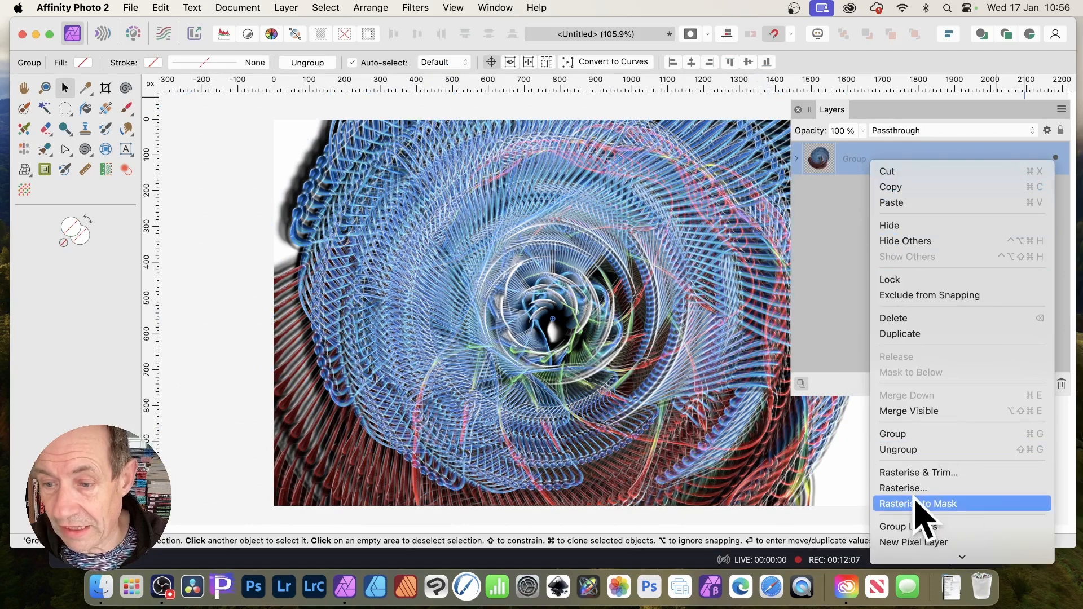
{"action": "left_click", "coordinate": [904, 488]}
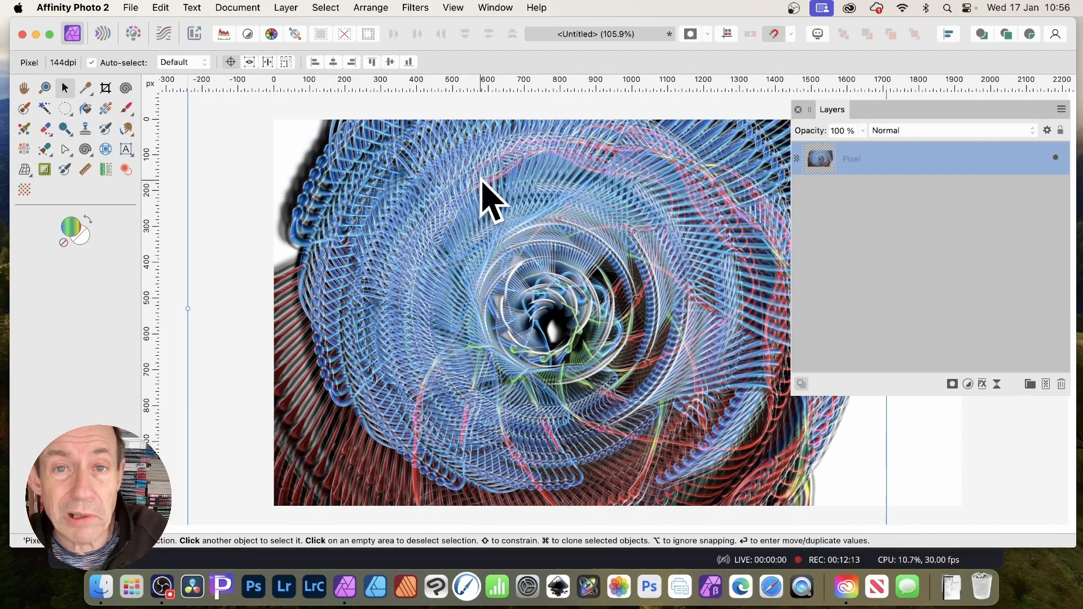
{"action": "left_click", "coordinate": [416, 7]}
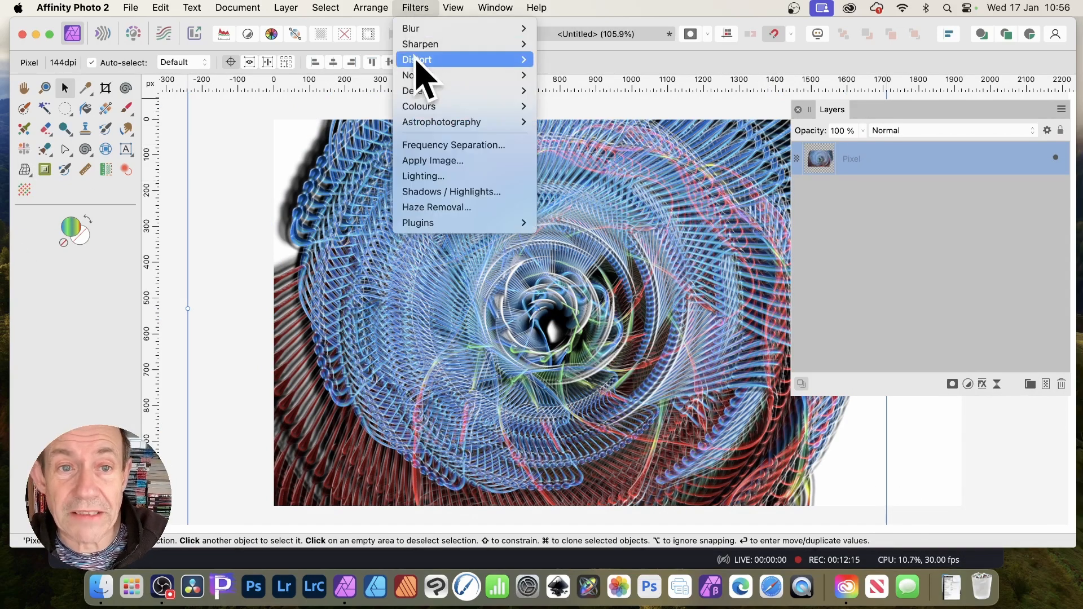
{"action": "mouse_move", "coordinate": [433, 63]}
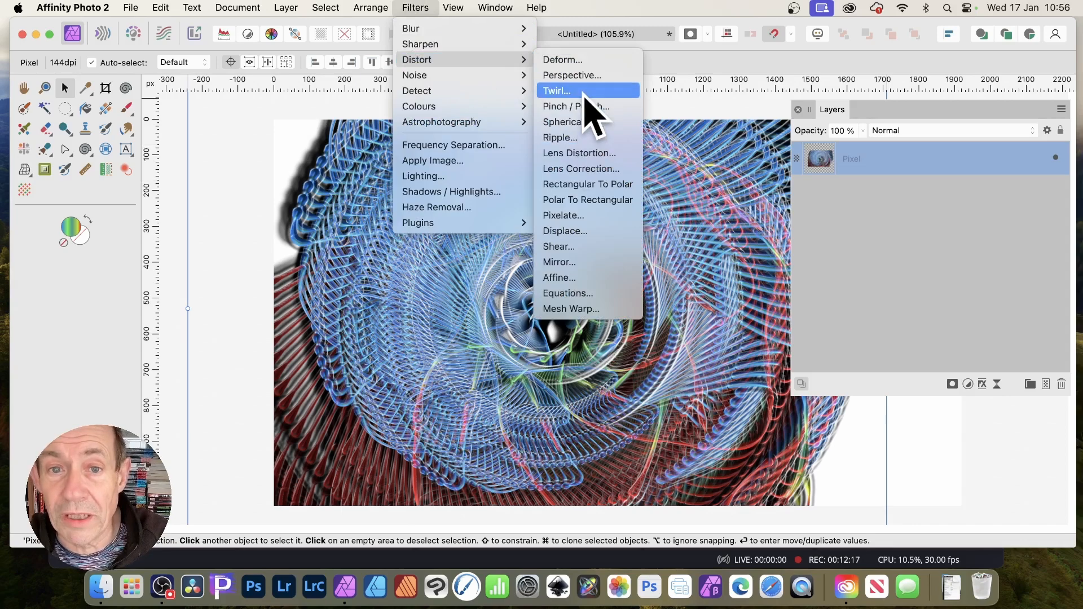
{"action": "left_click", "coordinate": [936, 289]}
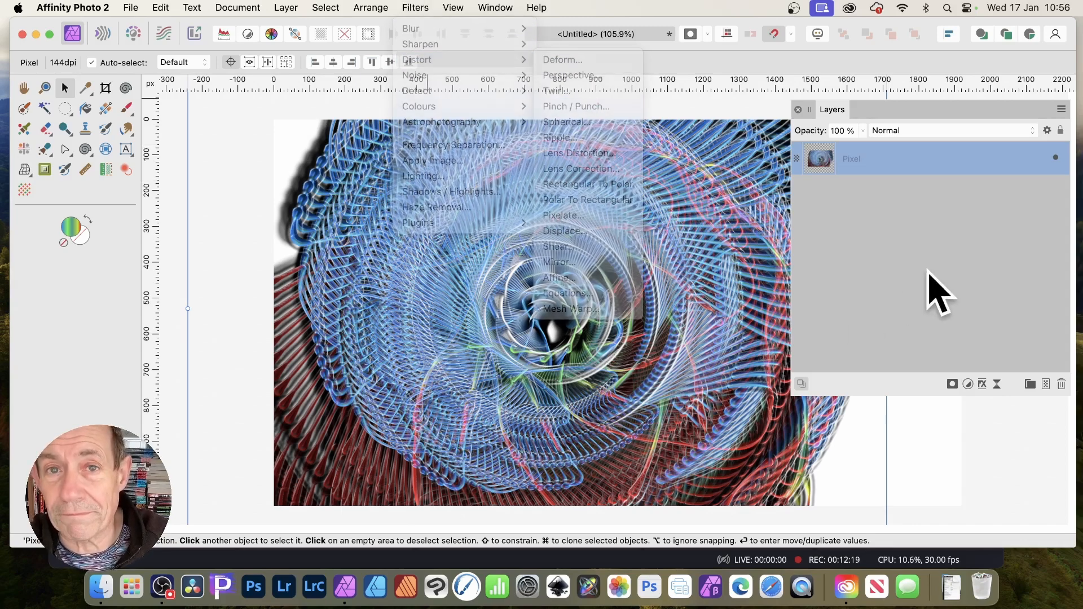